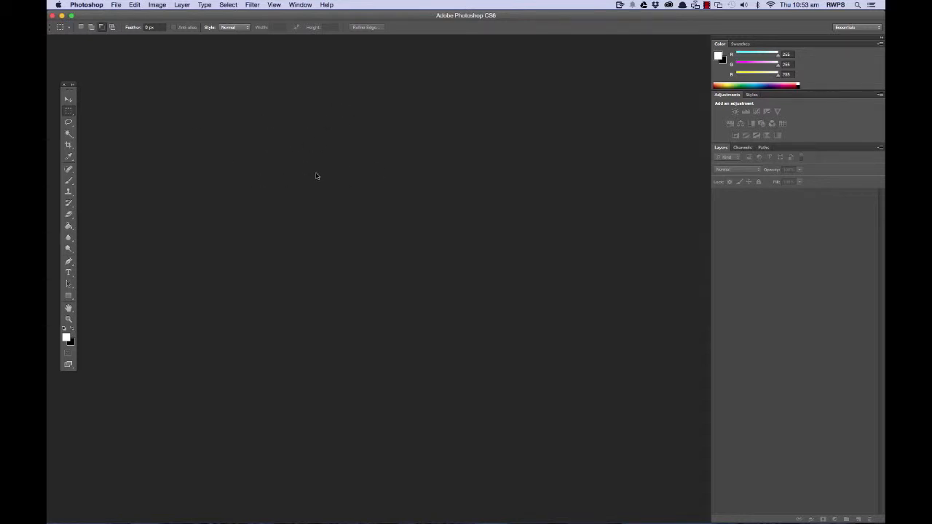
- Open the photo DSC_1841.psd from the Images folder
{"action": "key", "text": "super+o"}
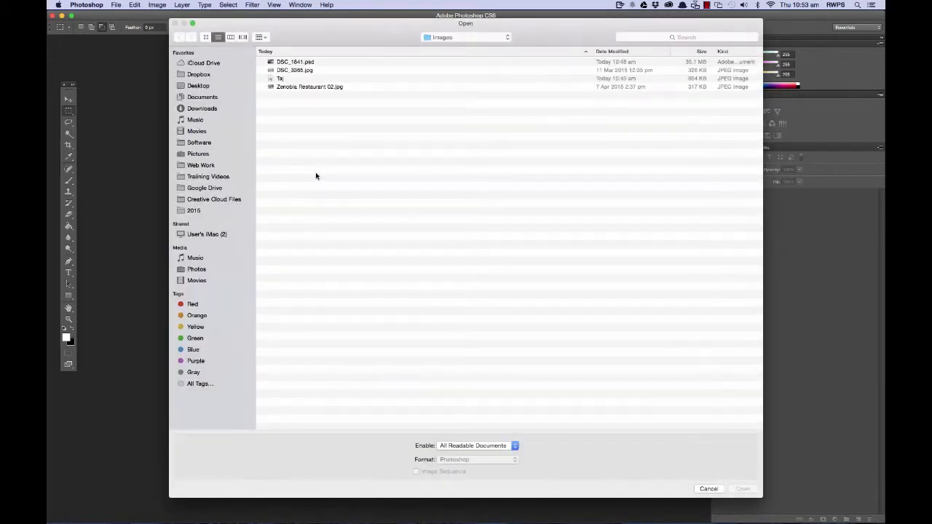
{"action": "left_click", "coordinate": [281, 65]}
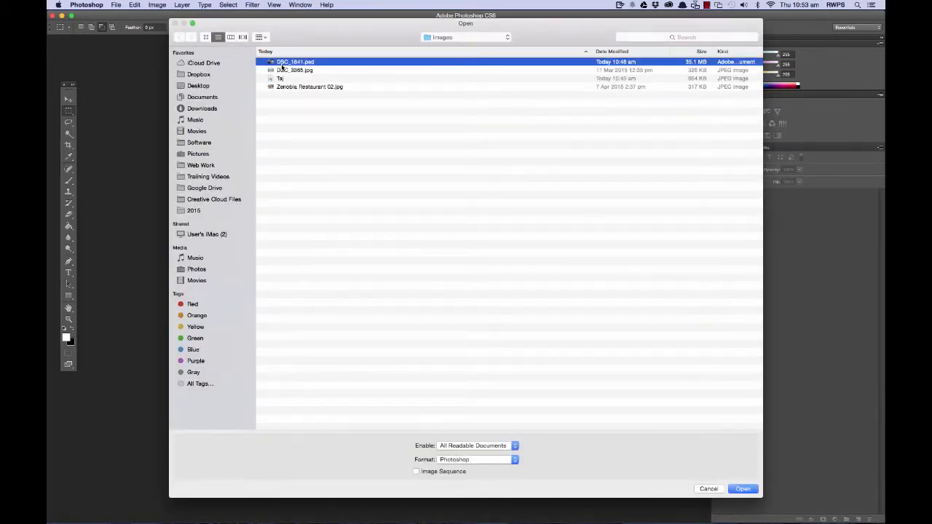
{"action": "left_click", "coordinate": [753, 493]}
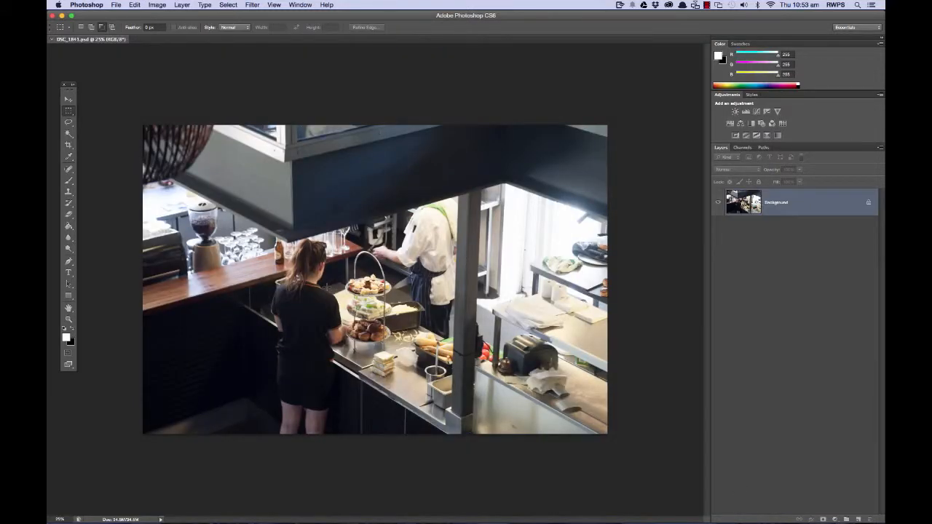
- Change the colour of the area surrounding the canvas to Light Gray
{"action": "right_click", "coordinate": [267, 73]}
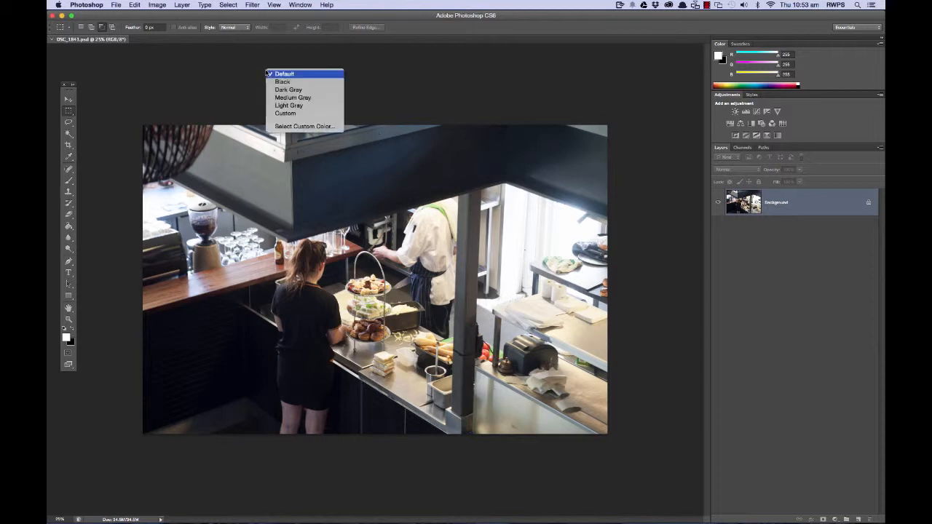
{"action": "left_click", "coordinate": [231, 74]}
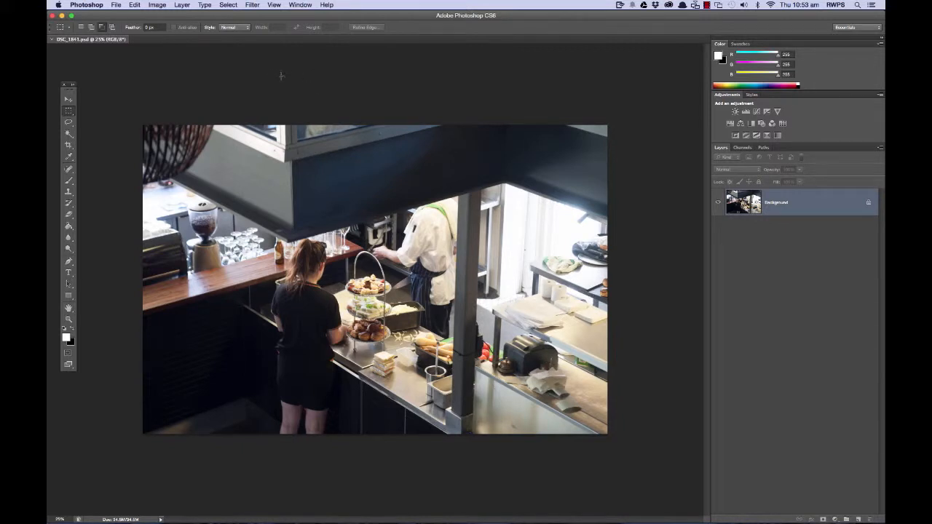
{"action": "right_click", "coordinate": [307, 73]}
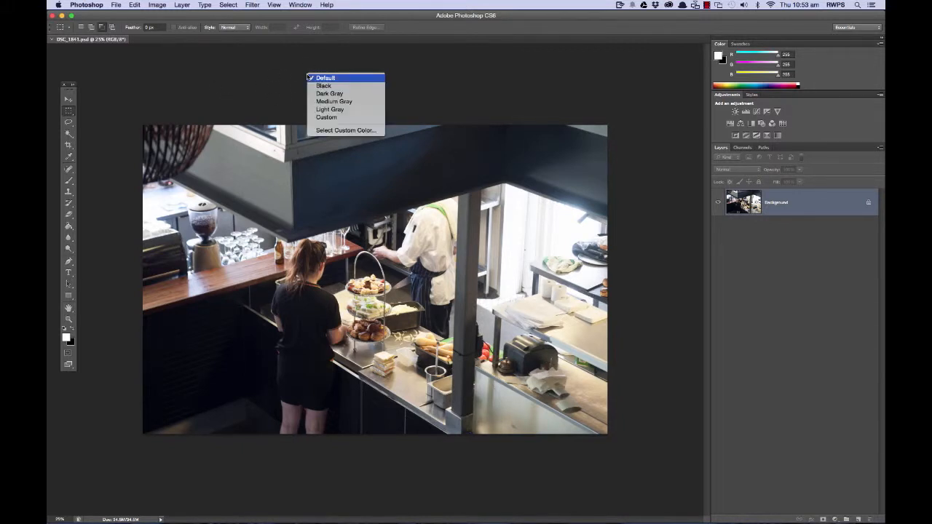
{"action": "left_click", "coordinate": [337, 110]}
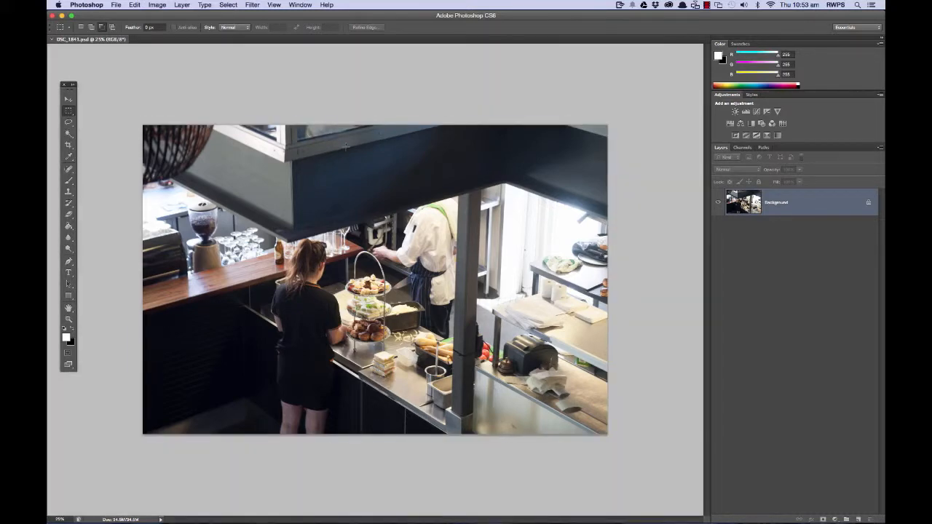
- Try Black as the colour of the area surrounding the canvas and return it to the default dark shade
{"action": "scroll", "coordinate": [345, 147], "scroll_direction": "up", "scroll_amount": 2}
{"action": "scroll", "coordinate": [345, 147], "scroll_direction": "down", "scroll_amount": 5}
{"action": "scroll", "coordinate": [345, 147], "scroll_direction": "up", "scroll_amount": 3}
{"action": "scroll", "coordinate": [345, 147], "scroll_direction": "up", "scroll_amount": 2}
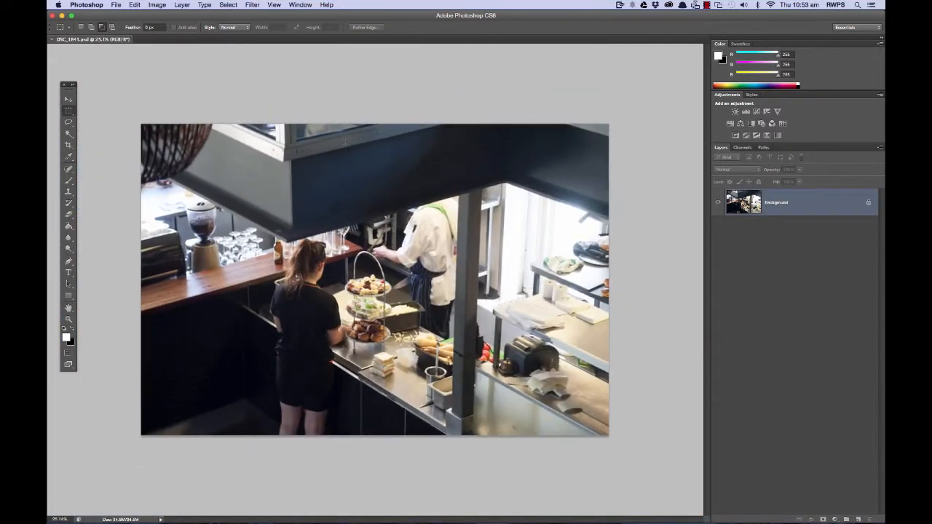
{"action": "right_click", "coordinate": [253, 62]}
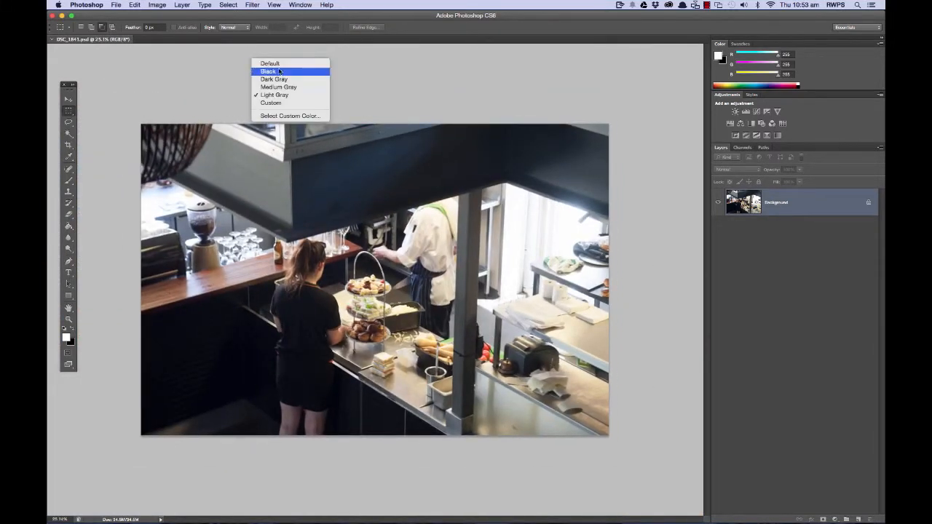
{"action": "left_click", "coordinate": [325, 72]}
{"action": "right_click", "coordinate": [272, 57]}
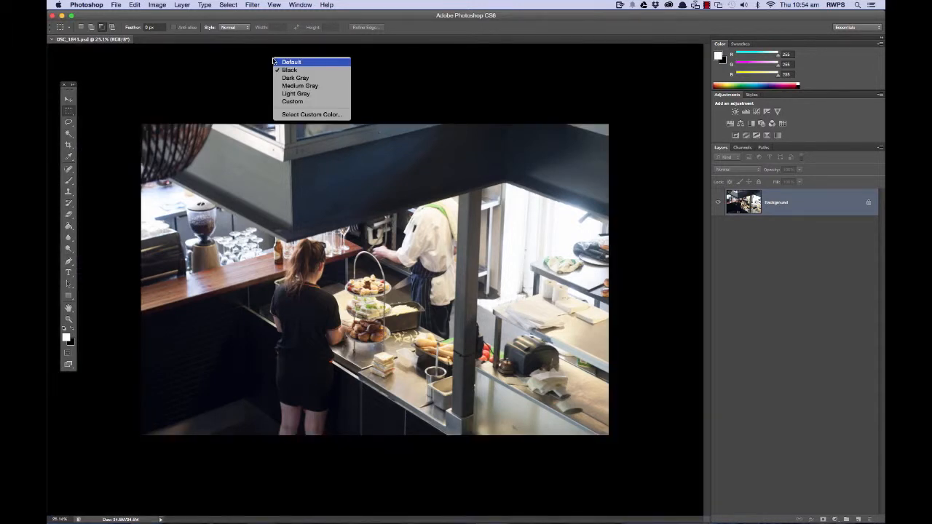
{"action": "left_click", "coordinate": [277, 73]}
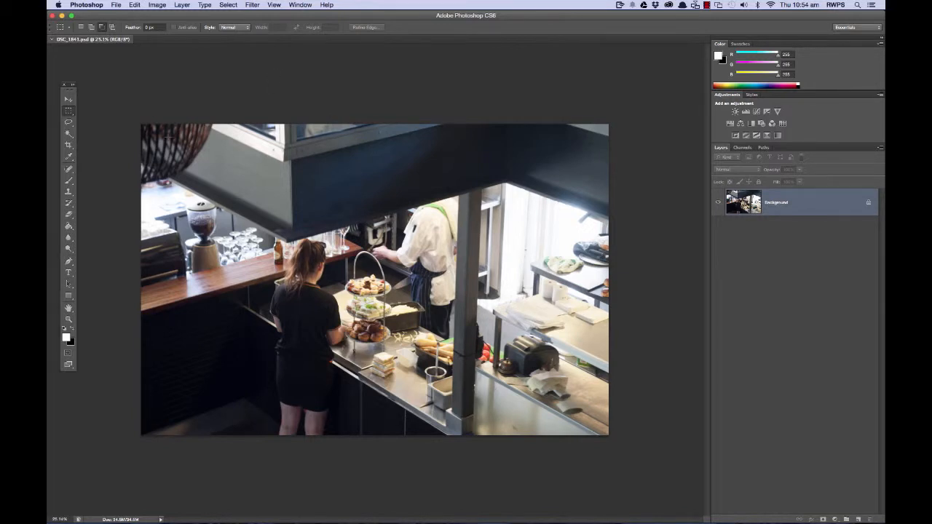
- Activate the Move tool and review the options available for the Background layer, such as Duplicate Layer
{"action": "left_click", "coordinate": [69, 99]}
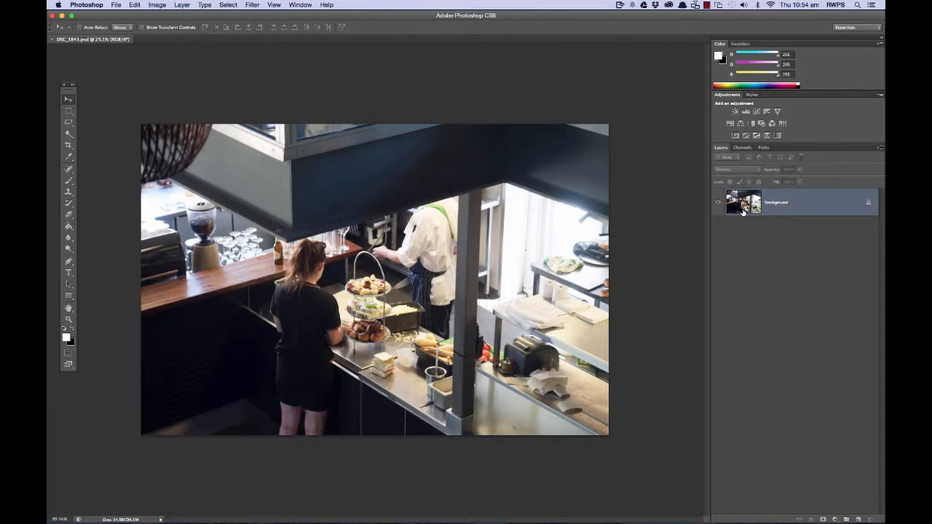
{"action": "right_click", "coordinate": [798, 205]}
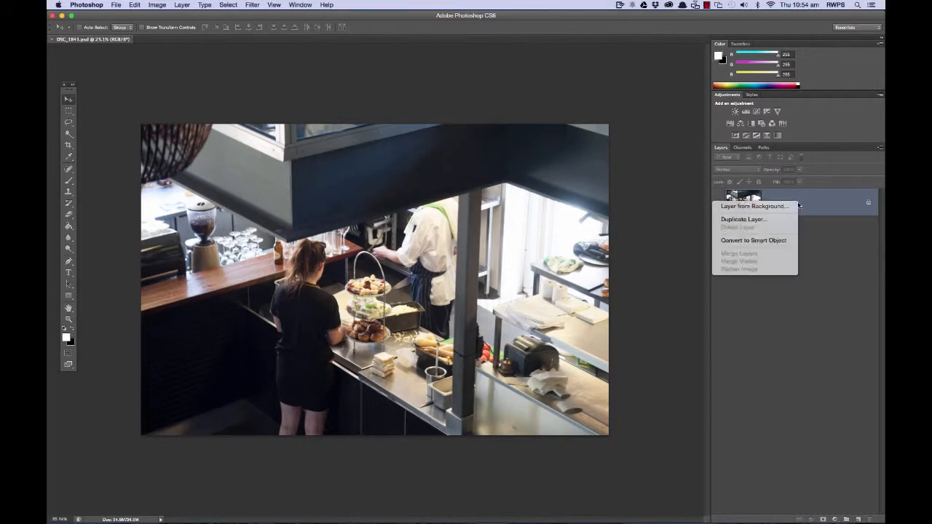
{"action": "left_click", "coordinate": [840, 204]}
{"action": "right_click", "coordinate": [805, 204]}
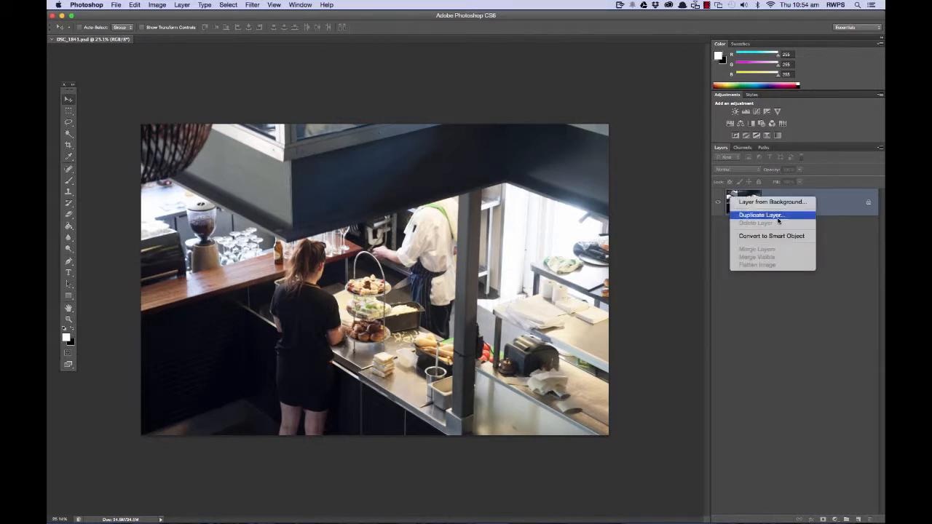
{"action": "left_click", "coordinate": [850, 266]}
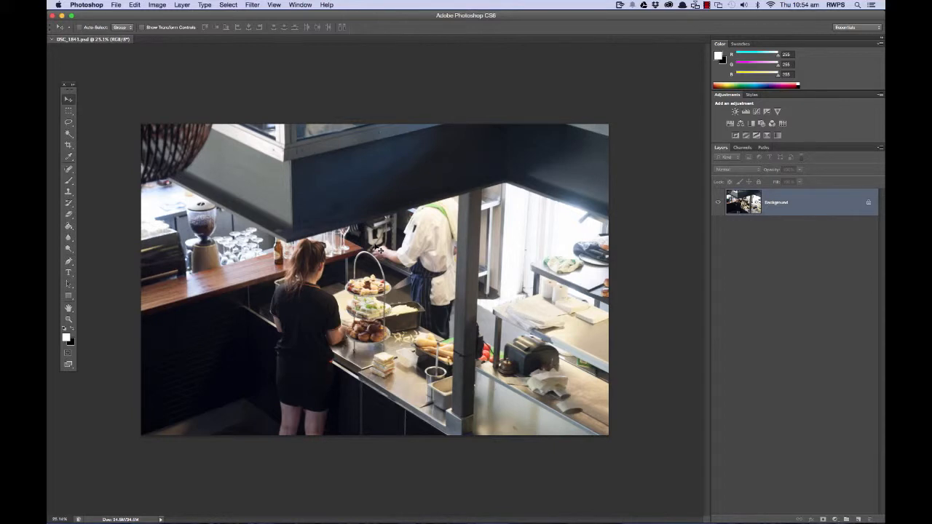
- Try duplicating the Background layer as a new layer and as a copy moved on the canvas, removing each duplicate
{"action": "key", "text": "super+j"}
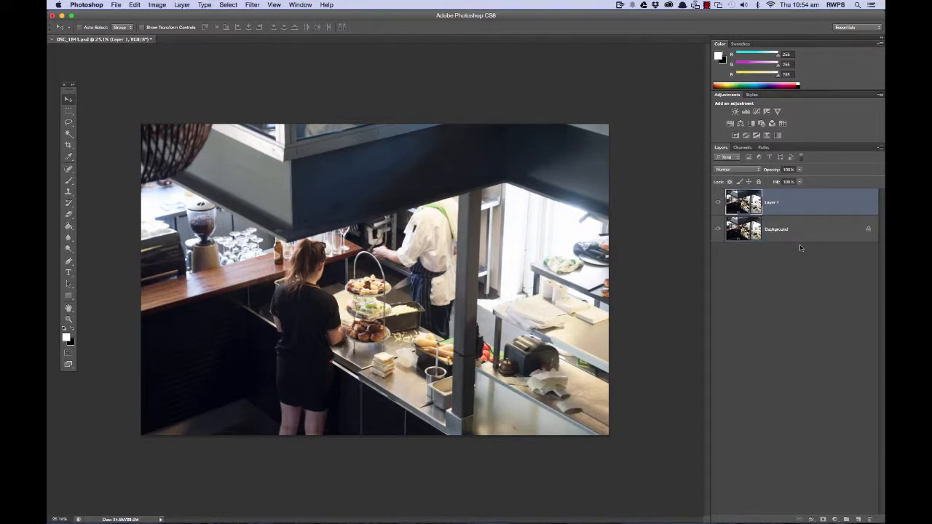
{"action": "key", "text": "super+z"}
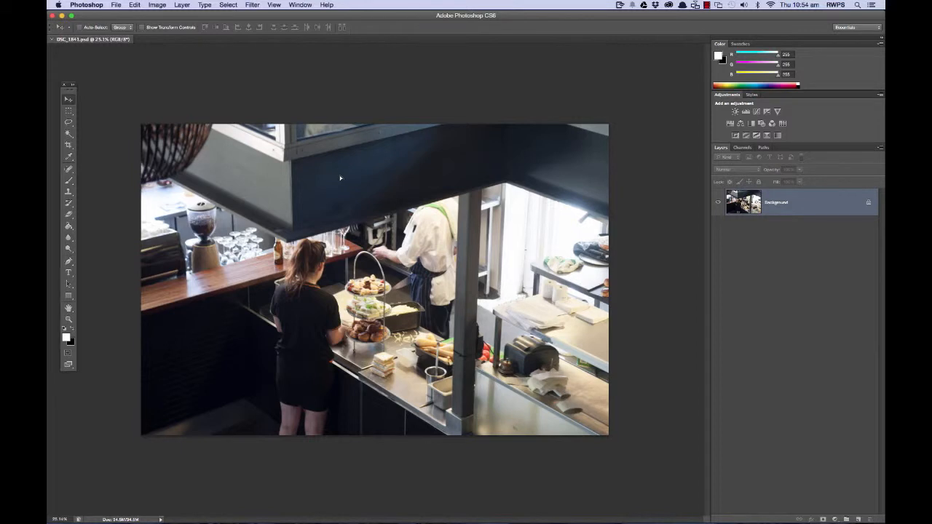
{"action": "key", "text": "super+j"}
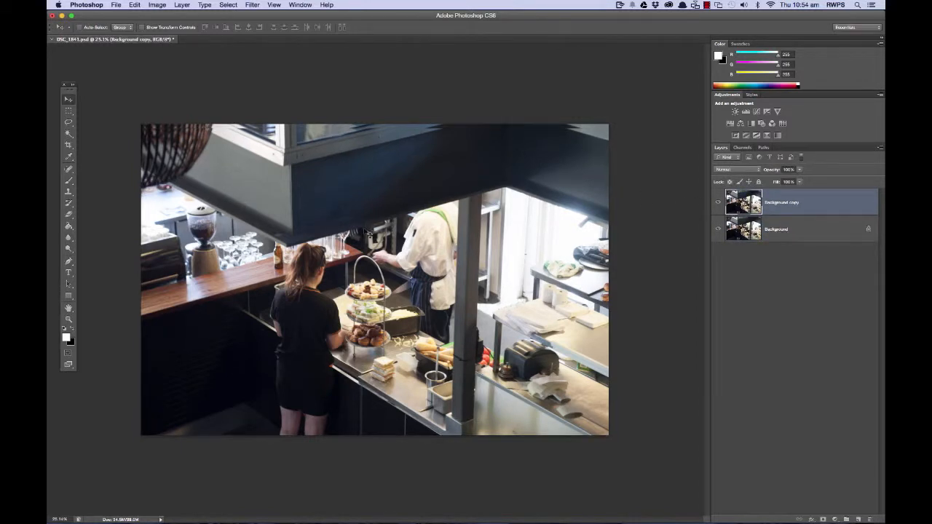
{"action": "left_click_drag", "start_coordinate": [325, 224], "coordinate": [323, 216]}
{"action": "key", "text": "super+z"}
{"action": "key", "text": "Delete"}
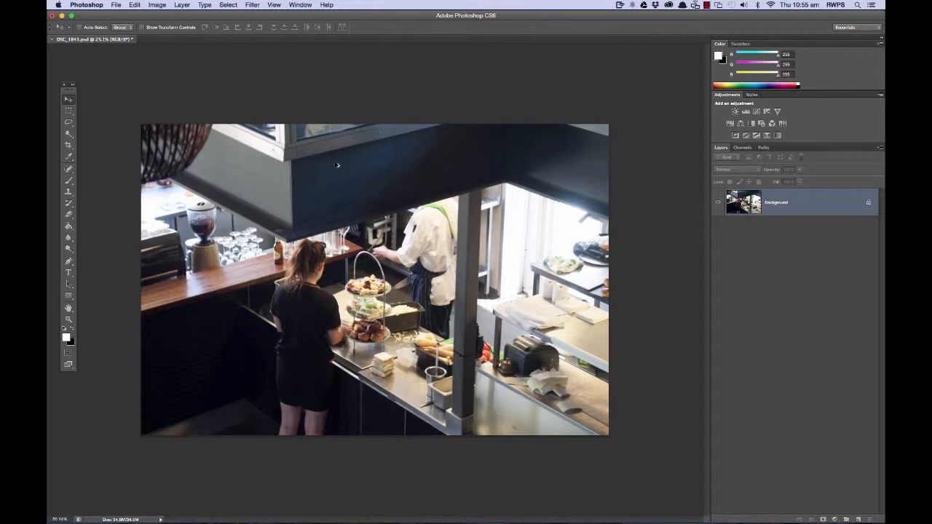
- Duplicate the Background layer on the canvas with the Move tool and review the copy's layer options
{"action": "key", "text": "super+j"}
{"action": "mouse_move", "coordinate": [276, 139]}
{"action": "left_mouse_down"}
{"action": "mouse_move", "coordinate": [426, 249]}
{"action": "mouse_move", "coordinate": [455, 232]}
{"action": "mouse_move", "coordinate": [308, 168]}
{"action": "mouse_move", "coordinate": [277, 141]}
{"action": "left_mouse_up"}
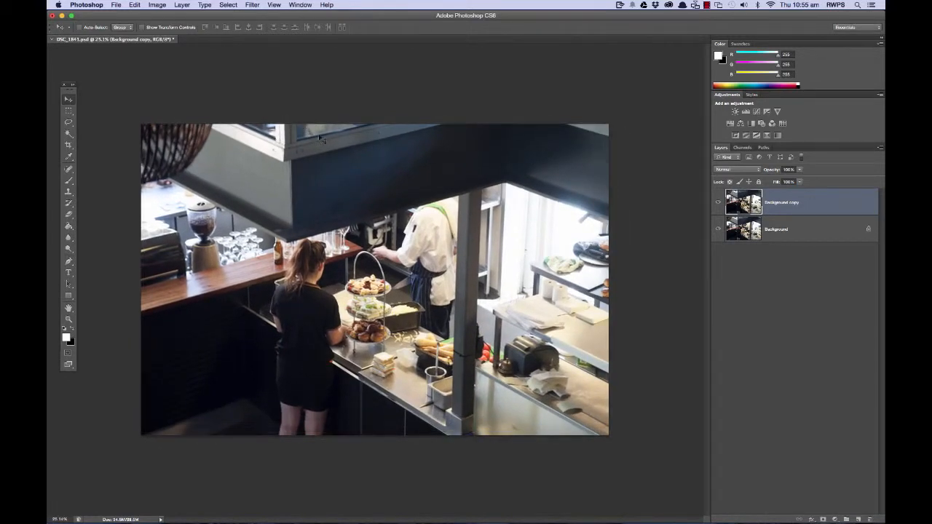
{"action": "right_click", "coordinate": [820, 203]}
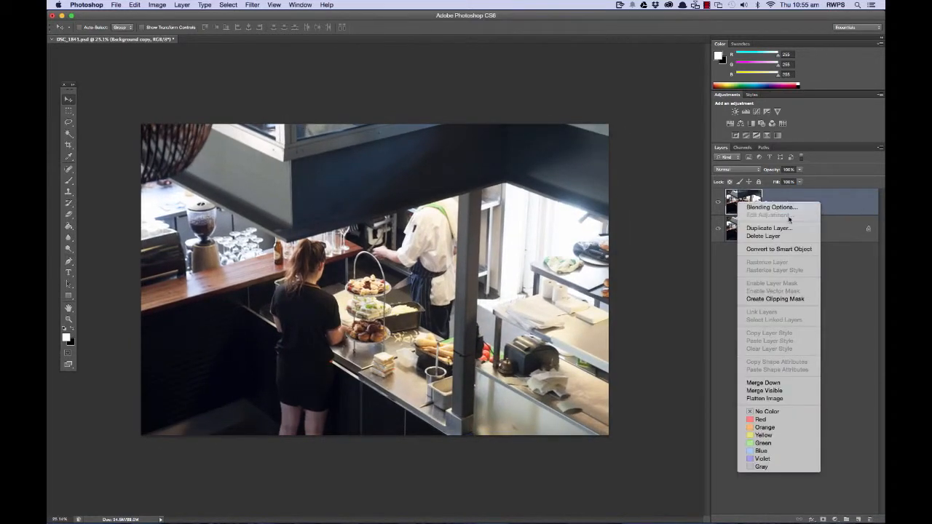
{"action": "left_click", "coordinate": [402, 193]}
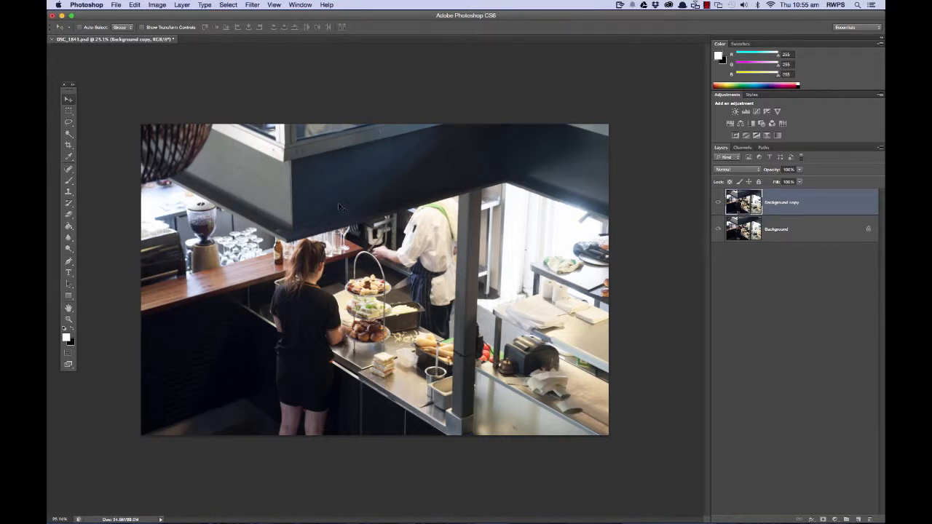
- Undo the last layer duplication and copy the Background layer again directly on the canvas with the Move tool
{"action": "key", "text": "alt+super+z"}
{"action": "key", "text": "alt+super+z"}
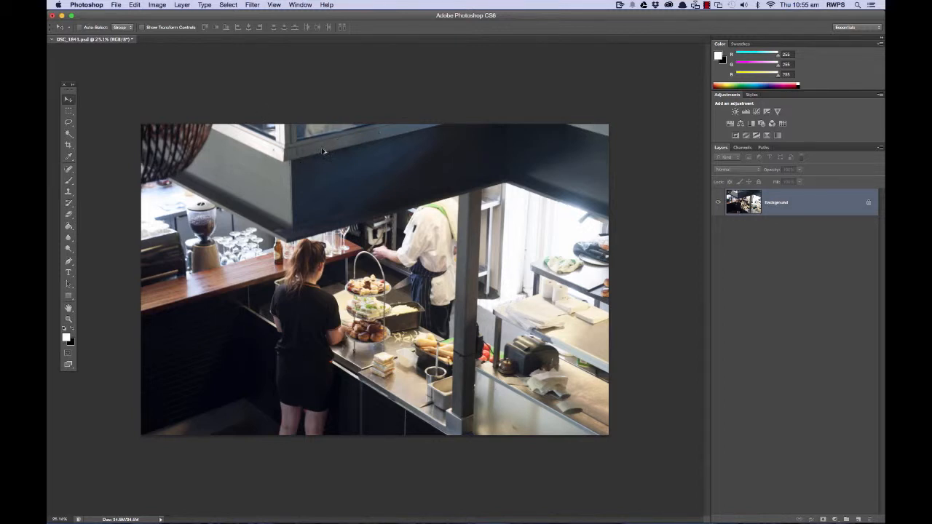
{"action": "left_click_drag", "start_coordinate": [319, 161], "coordinate": [300, 168]}
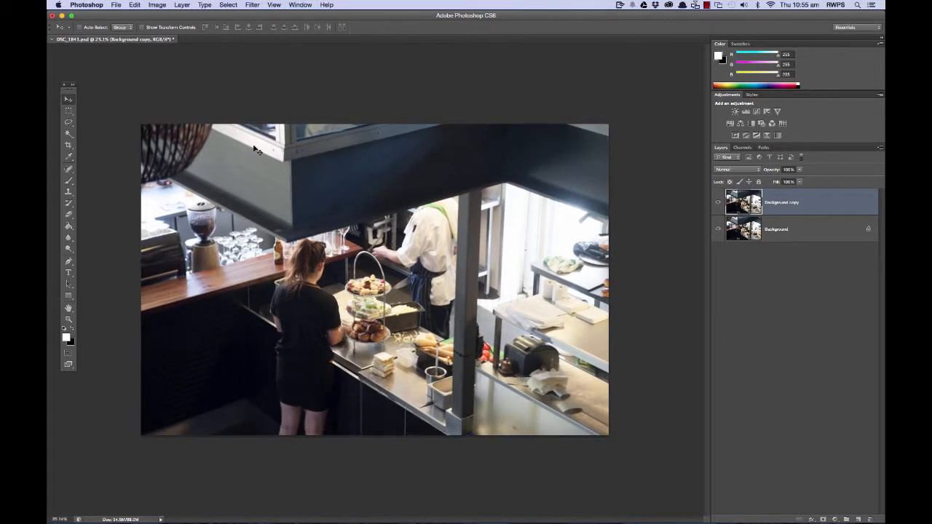
- Select a wide rectangle across the upper middle of the photo and fill it with white on a new layer
{"action": "left_click", "coordinate": [69, 110]}
{"action": "left_click_drag", "start_coordinate": [455, 233], "coordinate": [484, 244]}
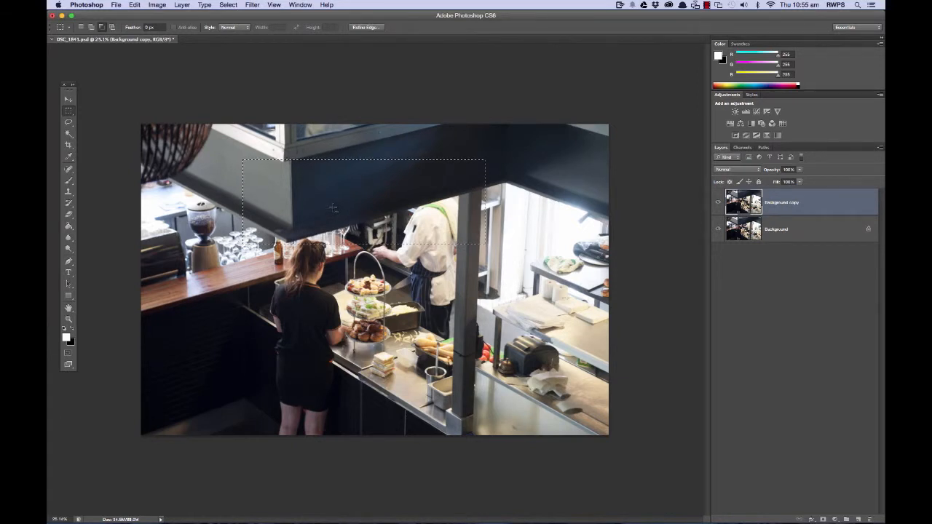
{"action": "left_click", "coordinate": [858, 520]}
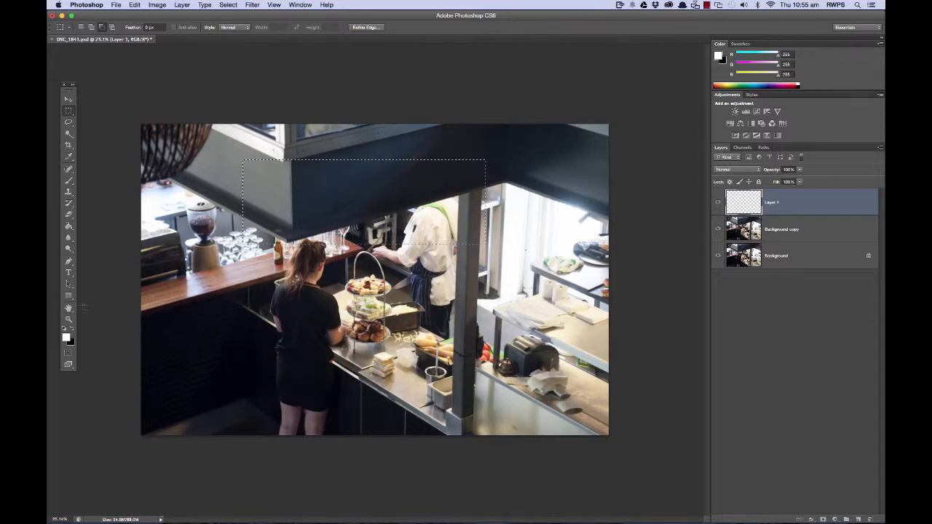
{"action": "left_click", "coordinate": [72, 228]}
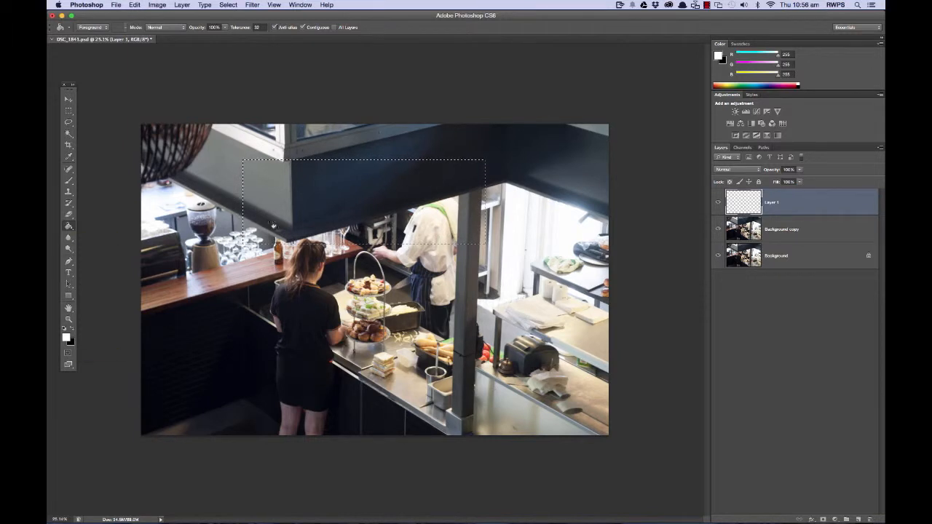
{"action": "left_click", "coordinate": [278, 199]}
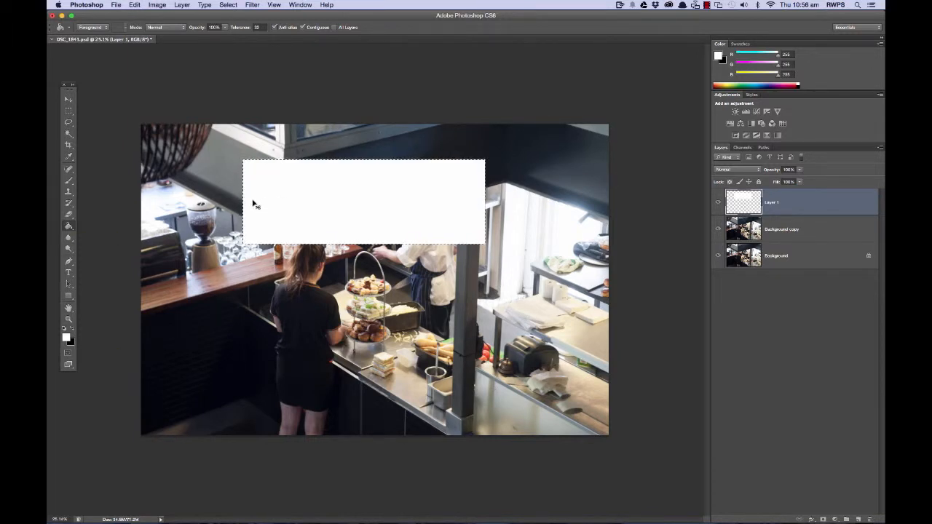
- Move the white rectangle up into the photo's upper-left area and clear the selection
{"action": "key", "text": "v"}
{"action": "left_click_drag", "start_coordinate": [298, 201], "coordinate": [206, 174]}
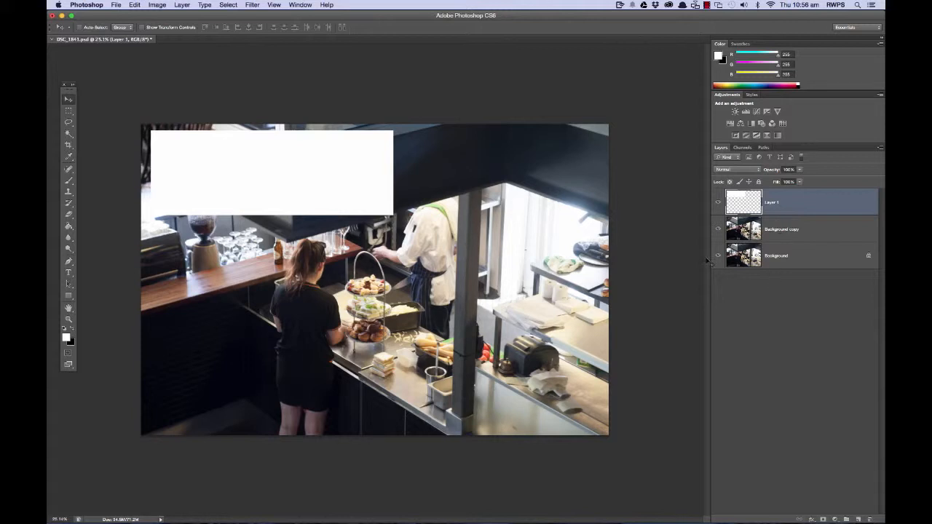
- Pick the Background copy layer from the layers under the white rectangle on the canvas, and make Layer 1 active again
{"action": "right_click", "coordinate": [263, 164]}
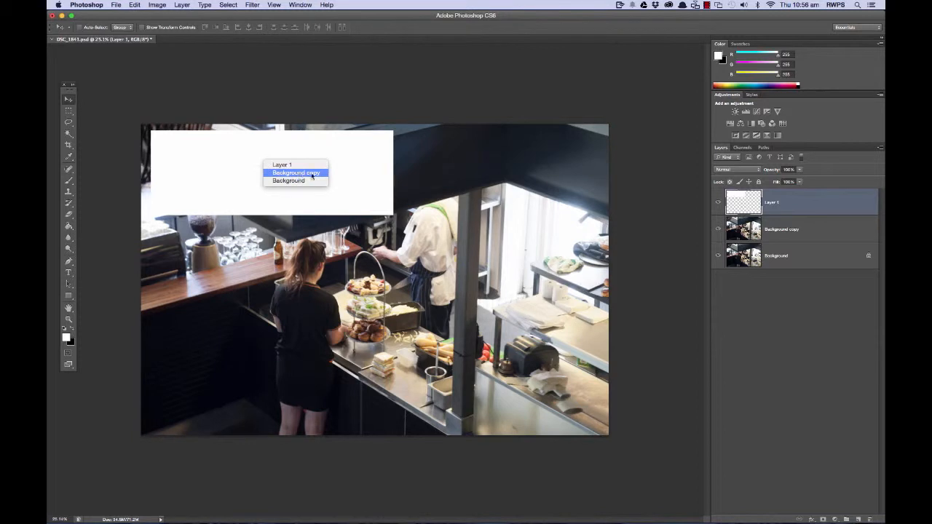
{"action": "left_click", "coordinate": [303, 174]}
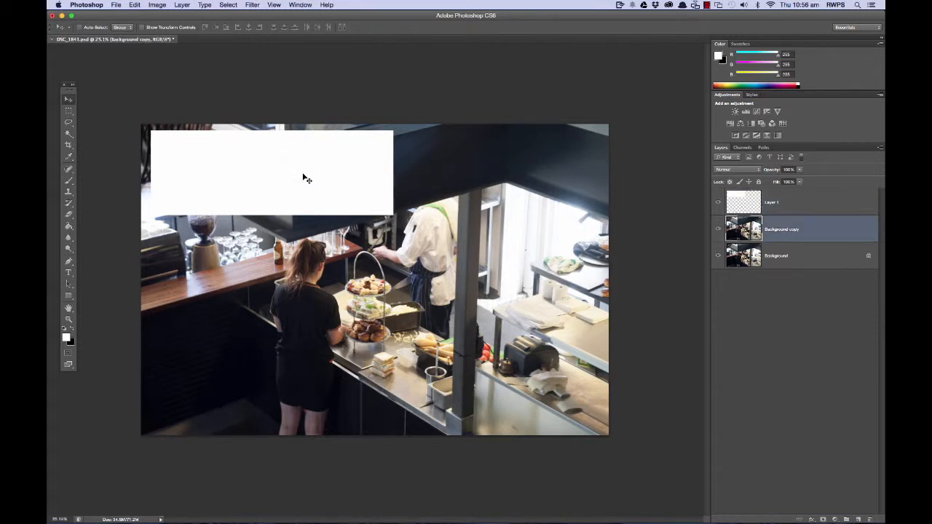
{"action": "right_click", "coordinate": [280, 166]}
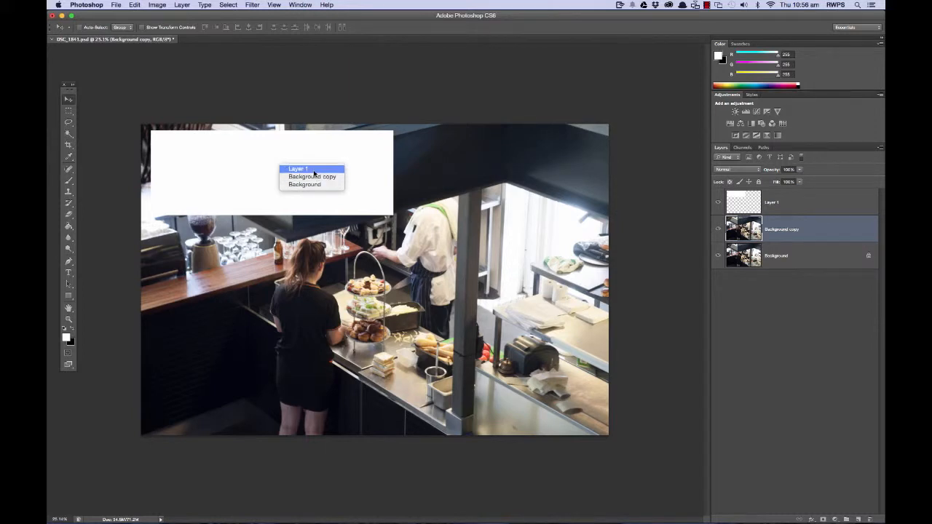
{"action": "left_click", "coordinate": [314, 170]}
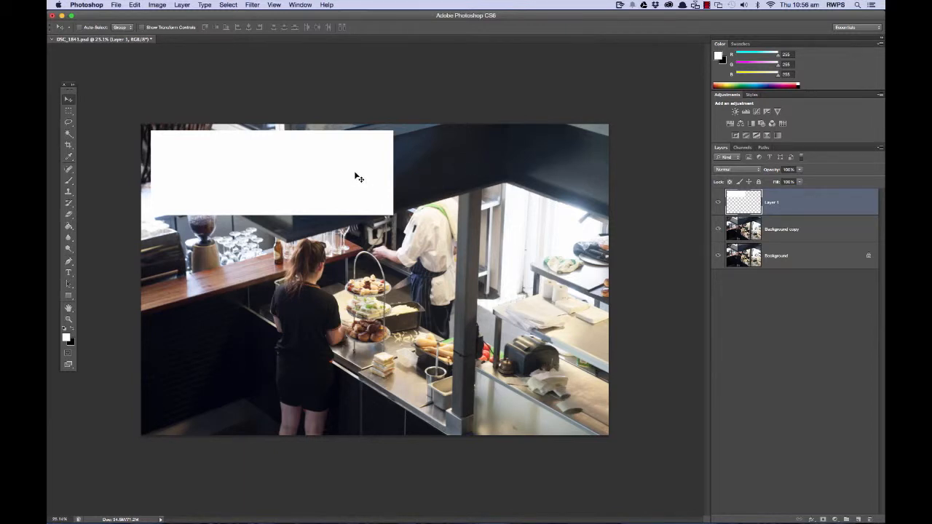
{"action": "right_click", "coordinate": [494, 158]}
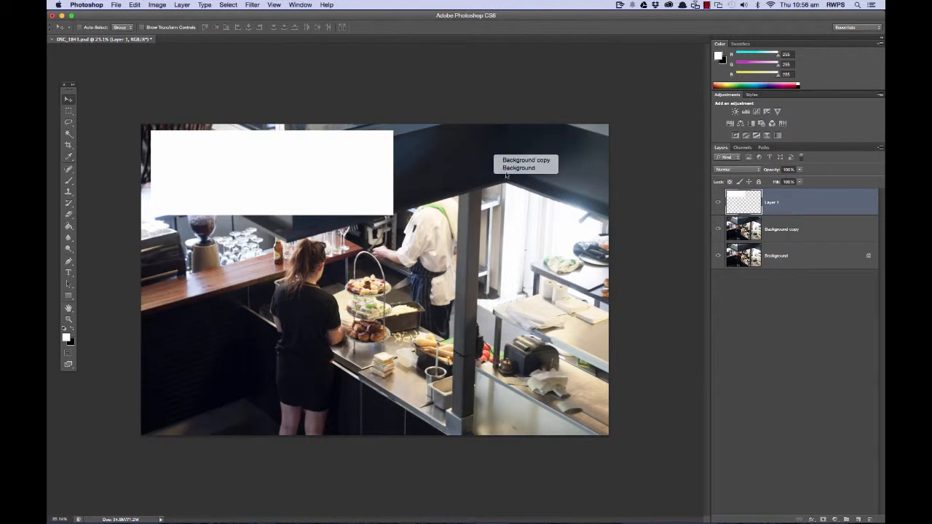
{"action": "left_click", "coordinate": [398, 171]}
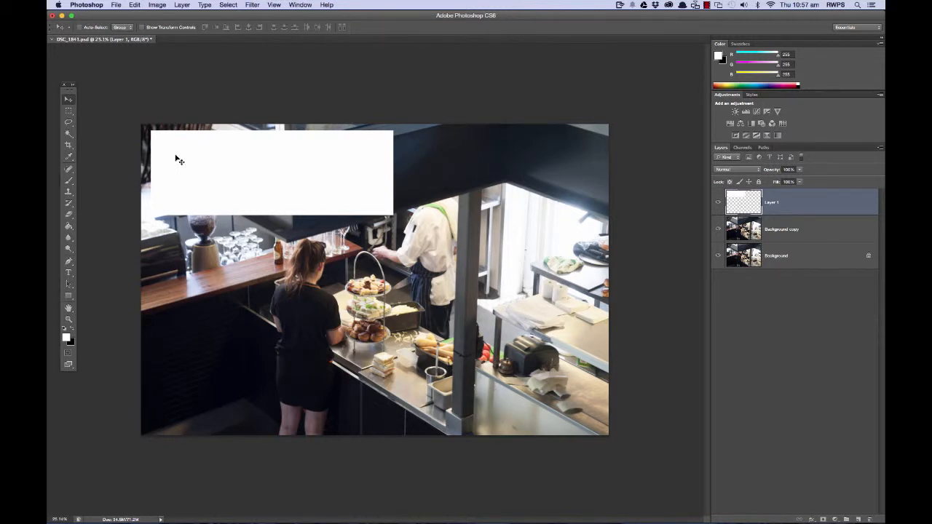
- Pick Layer 1 from the list of layers under the white rectangle on the canvas
{"action": "right_click", "coordinate": [235, 152]}
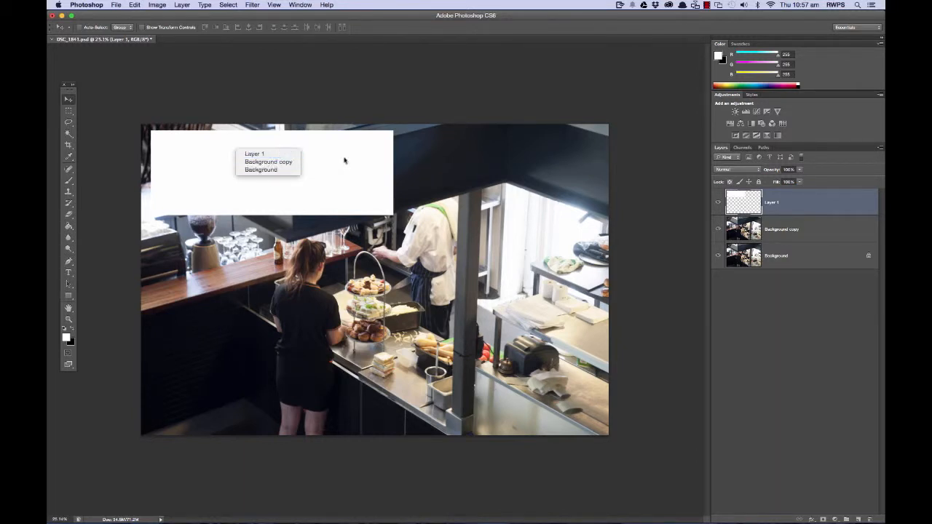
{"action": "left_click", "coordinate": [275, 154]}
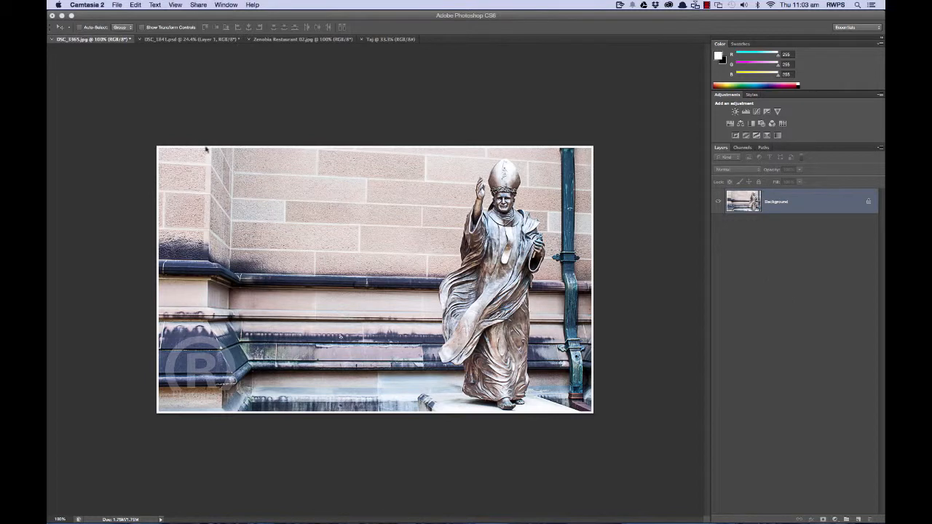
- Look through the open documents DSC_3365.jpg, DSC_1841.psd, Zenobia Restaurant 02.jpg and Taj, and return to DSC_3365.jpg
{"action": "left_click", "coordinate": [178, 129]}
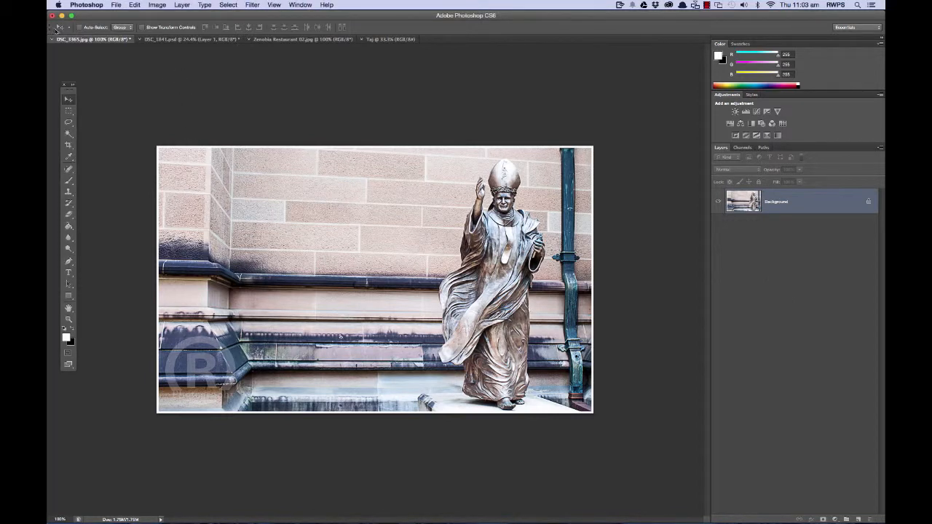
{"action": "left_click", "coordinate": [186, 38]}
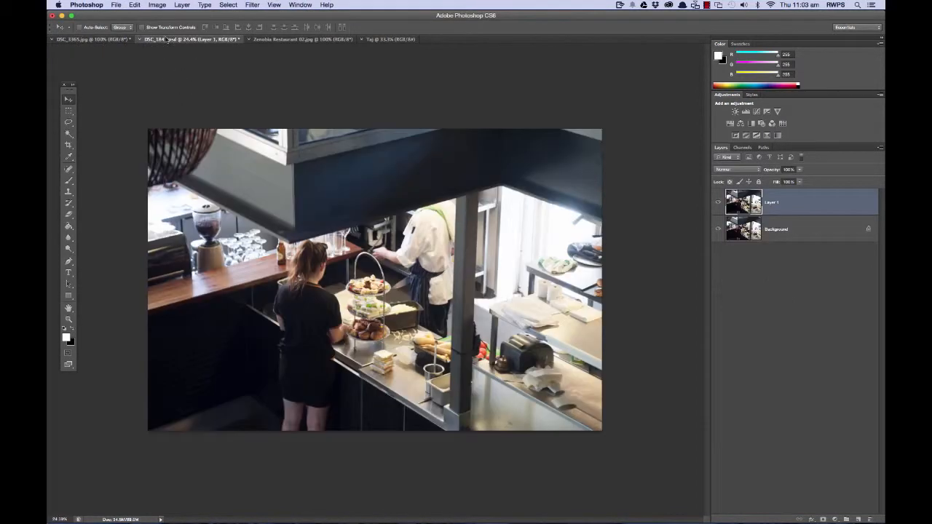
{"action": "left_click", "coordinate": [308, 42]}
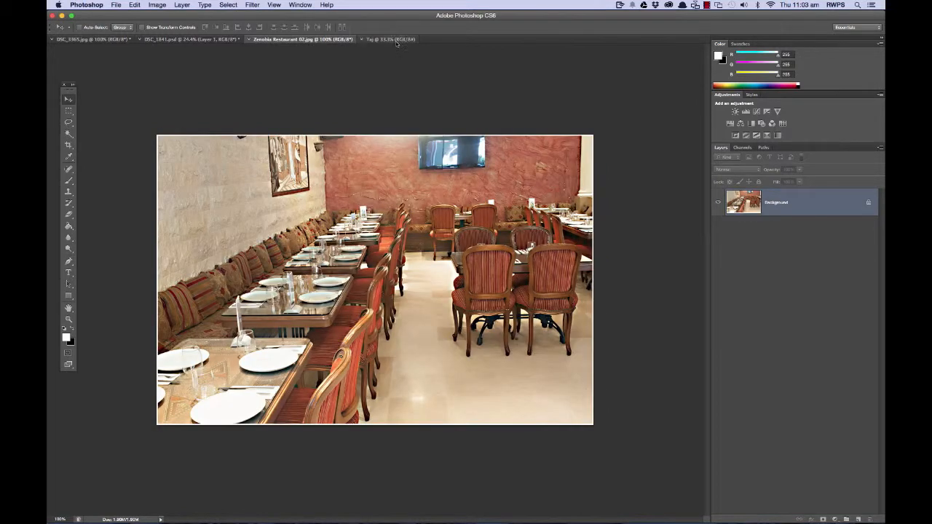
{"action": "left_click", "coordinate": [401, 41]}
{"action": "left_click", "coordinate": [89, 39]}
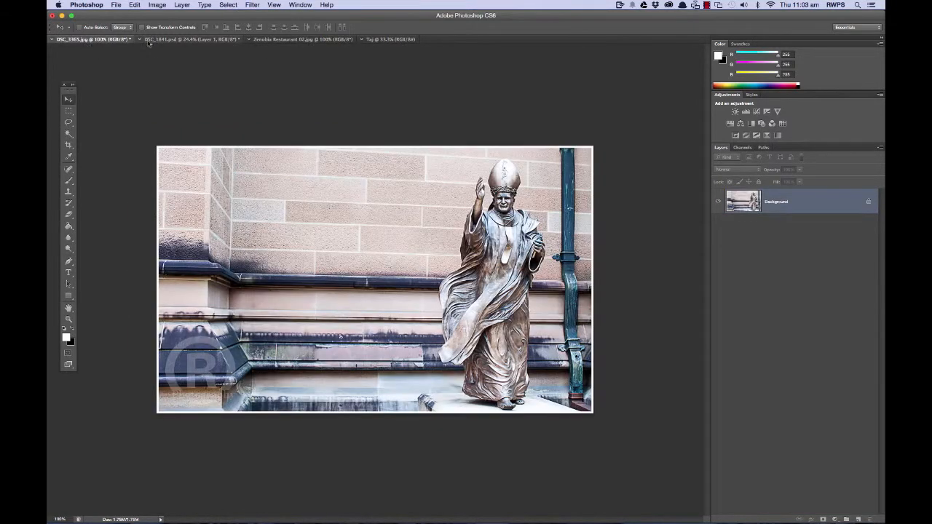
{"action": "left_click", "coordinate": [167, 39]}
{"action": "left_click", "coordinate": [110, 40]}
- Try to add all open files to an image stack with Load Files into Stack, and cancel the dialog
{"action": "left_click", "coordinate": [116, 5]}
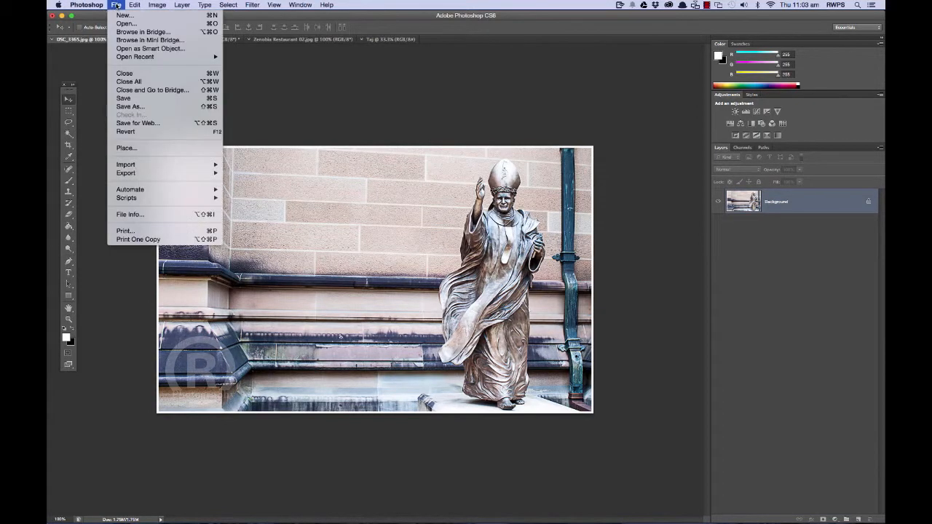
{"action": "mouse_move", "coordinate": [190, 189]}
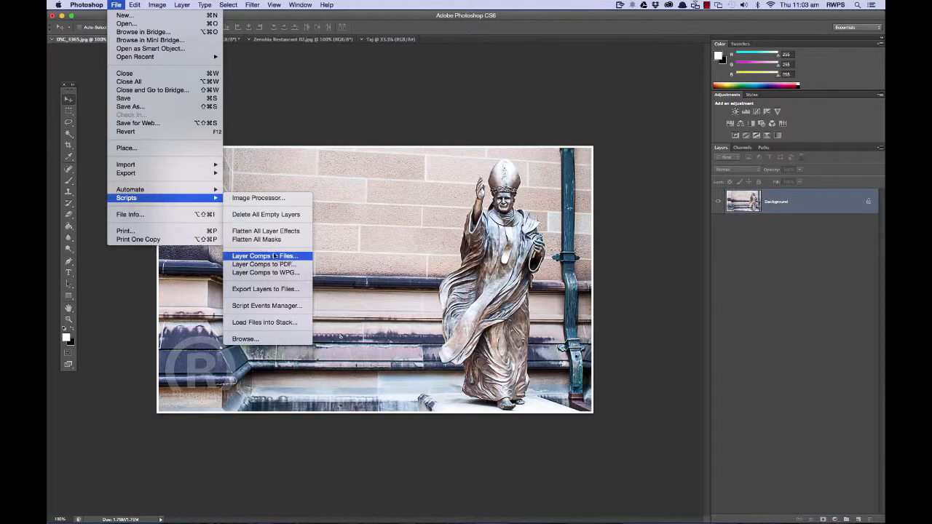
{"action": "left_click", "coordinate": [275, 324]}
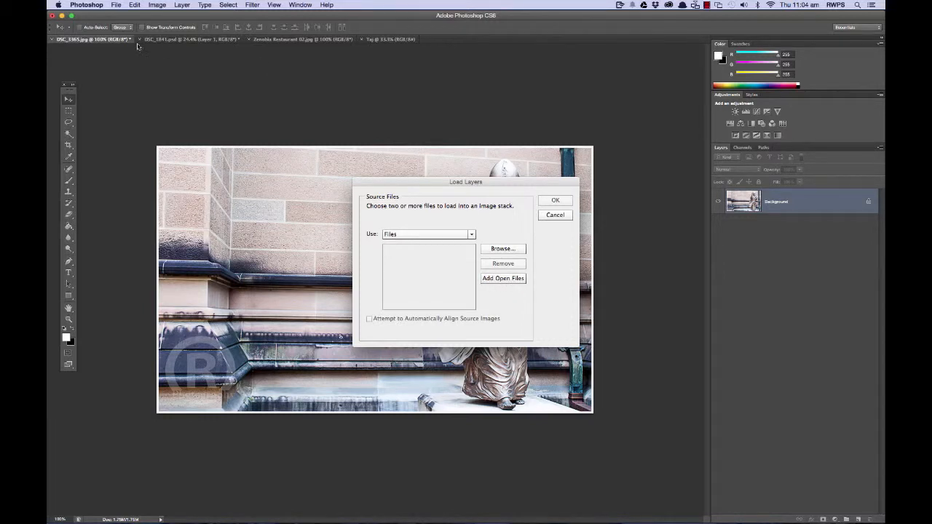
{"action": "left_click", "coordinate": [514, 279]}
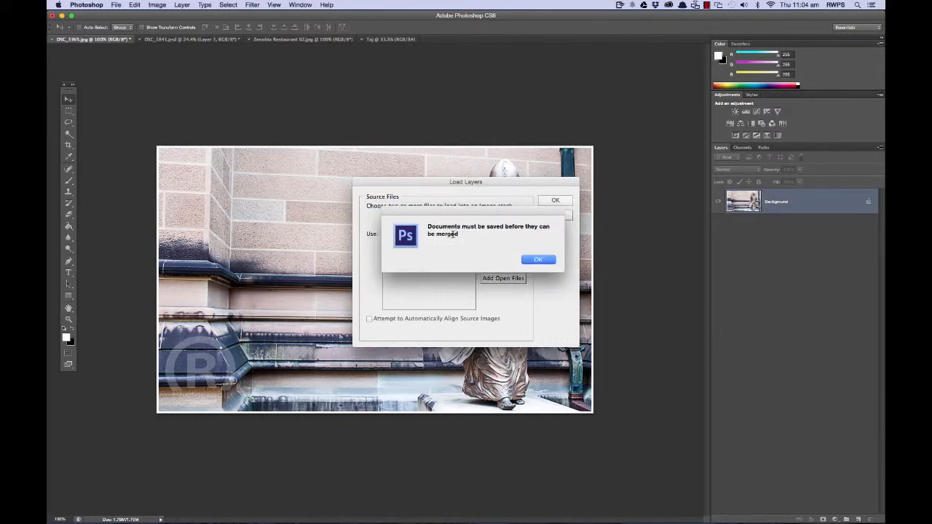
{"action": "left_click", "coordinate": [538, 264]}
{"action": "left_click", "coordinate": [386, 250]}
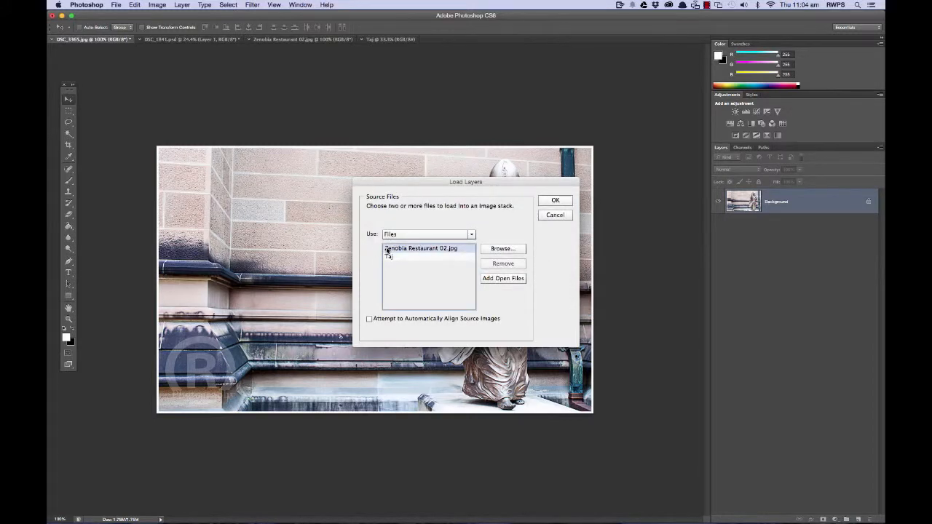
{"action": "left_click", "coordinate": [440, 257]}
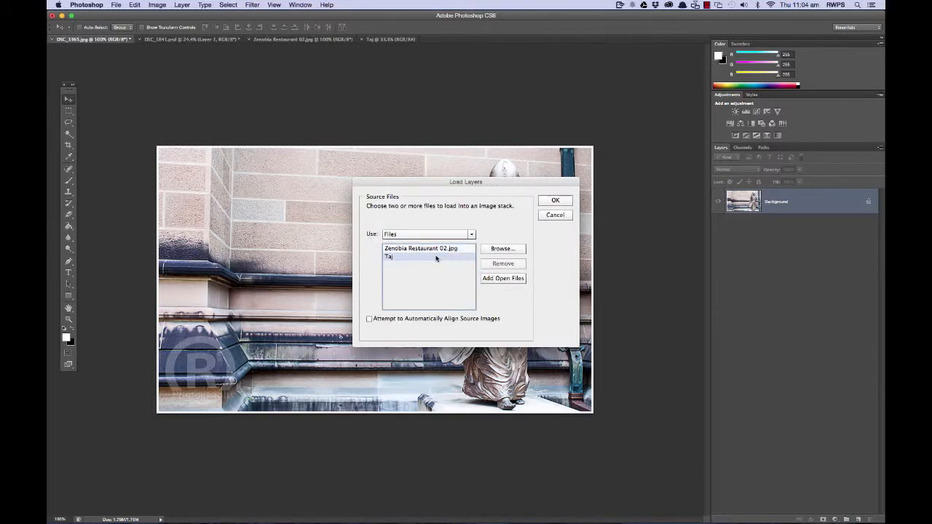
{"action": "left_click", "coordinate": [503, 278]}
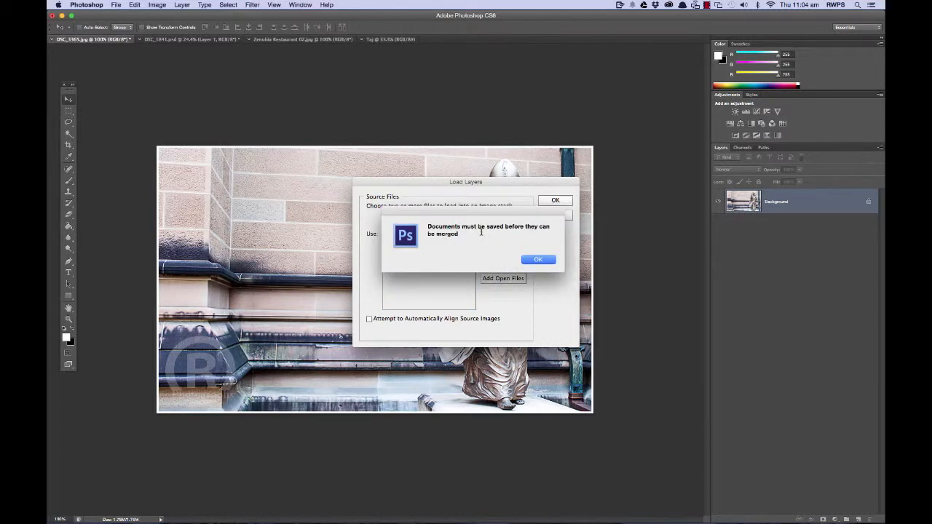
{"action": "left_click", "coordinate": [538, 260]}
{"action": "left_click", "coordinate": [555, 214]}
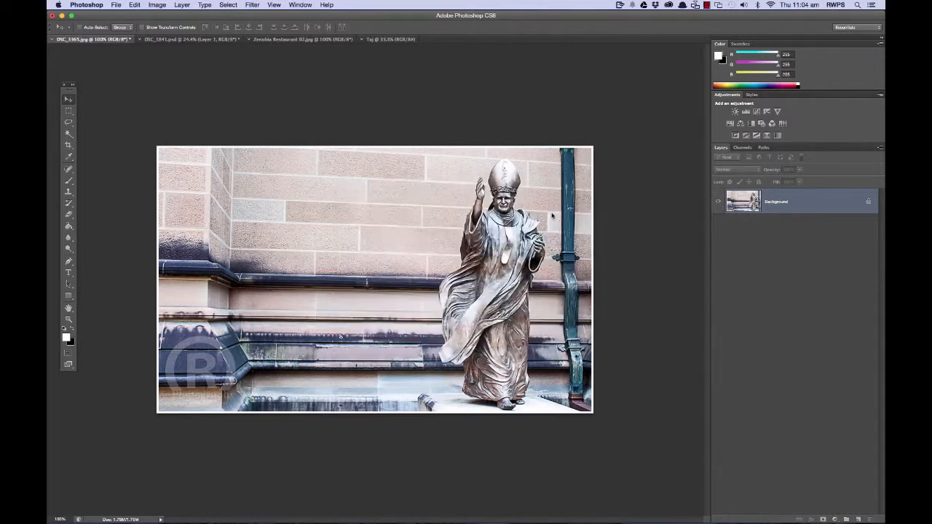
{"action": "key", "text": "super+m"}
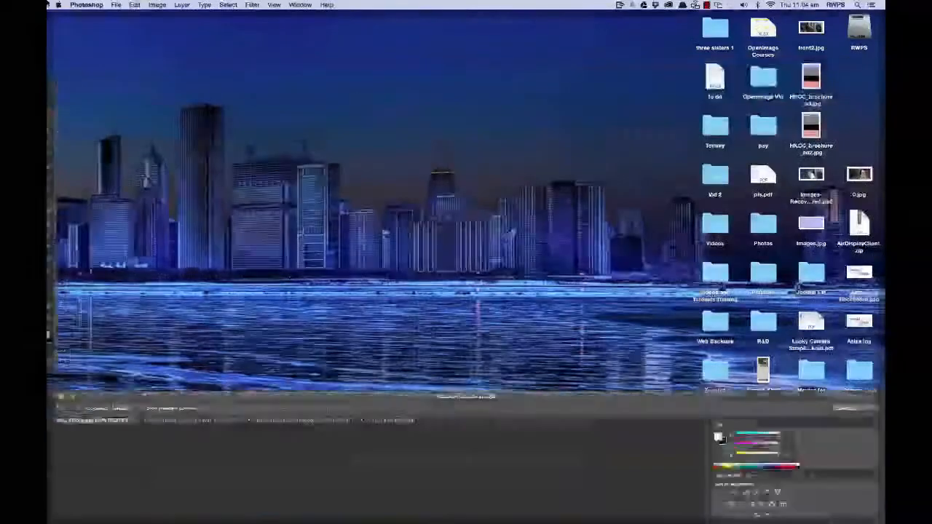
{"action": "mouse_move", "coordinate": [48, 1]}
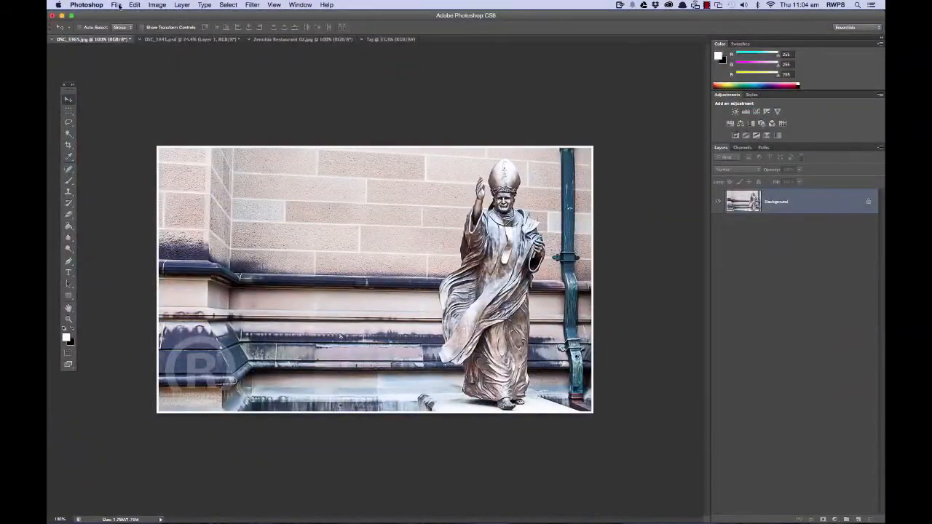
- Save the changes in DSC_3365.jpg and DSC_1841.psd
{"action": "left_click", "coordinate": [116, 6]}
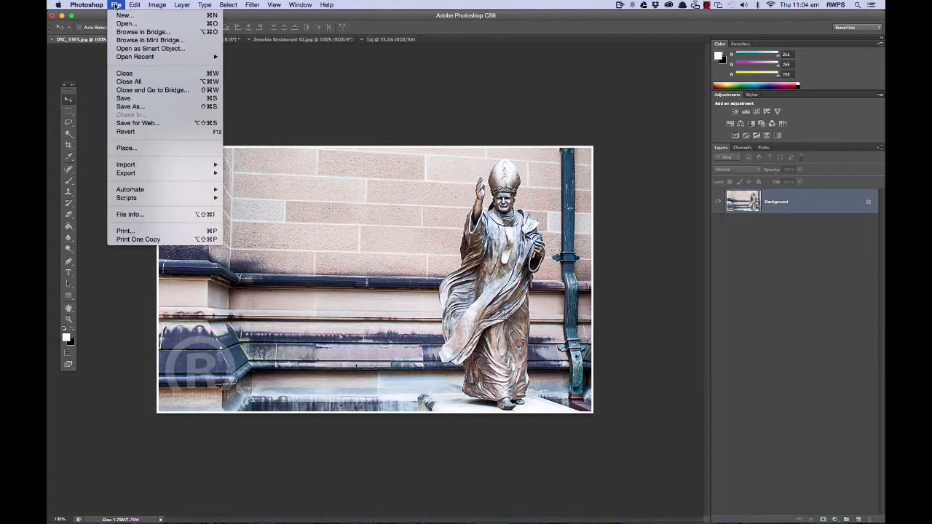
{"action": "left_click", "coordinate": [146, 99]}
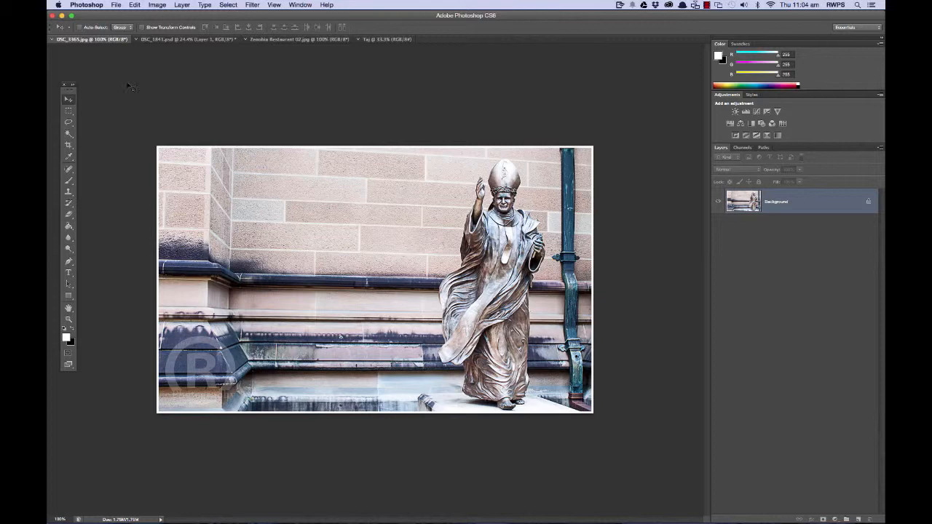
{"action": "left_click", "coordinate": [159, 40]}
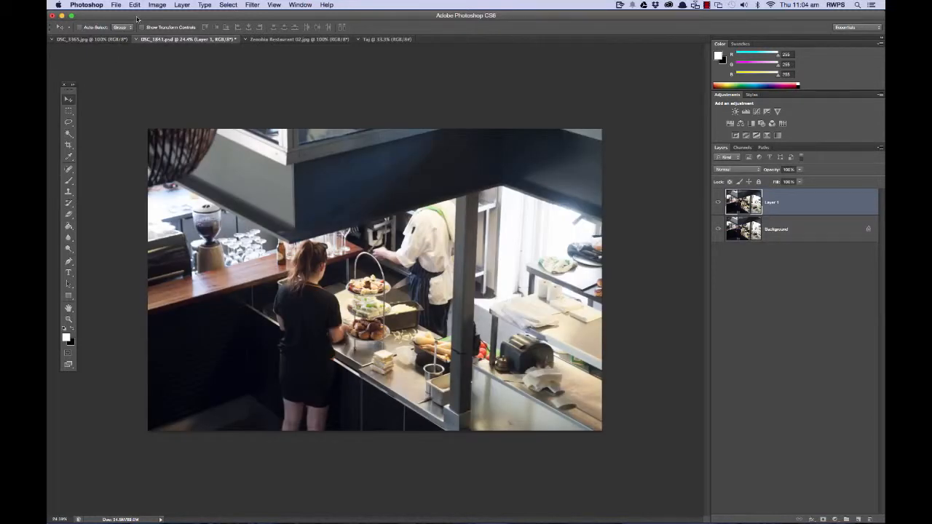
{"action": "left_click", "coordinate": [115, 5]}
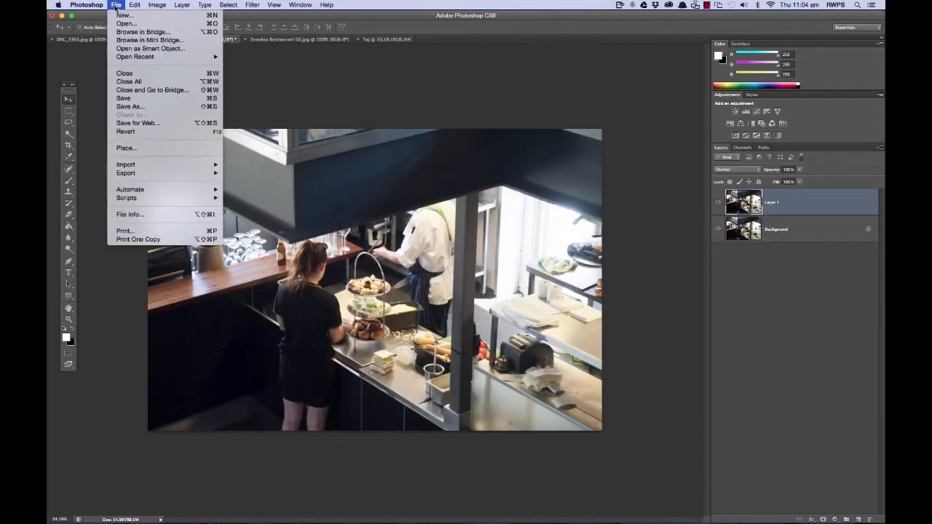
{"action": "left_click", "coordinate": [148, 99]}
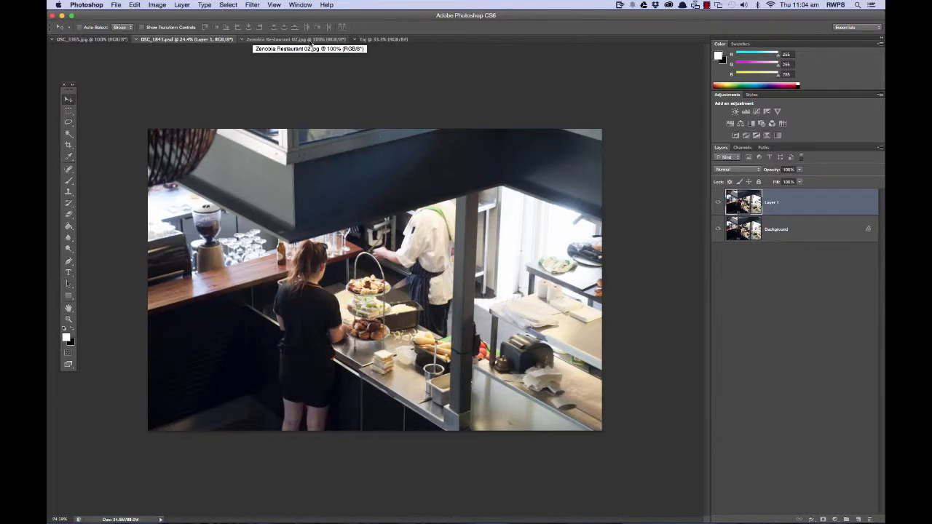
- Check whether Zenobia Restaurant 02.jpg and Taj have unsaved changes
{"action": "left_click", "coordinate": [310, 39]}
{"action": "left_click", "coordinate": [117, 5]}
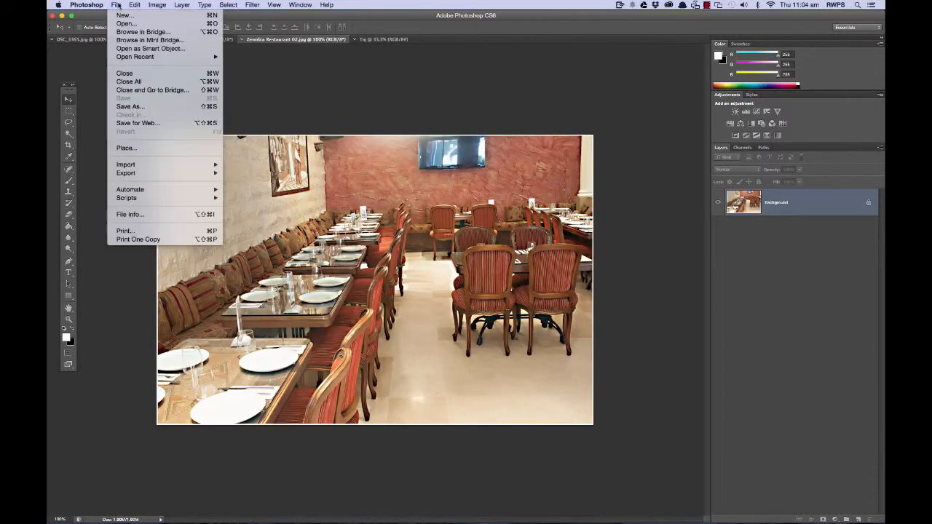
{"action": "left_click", "coordinate": [375, 40]}
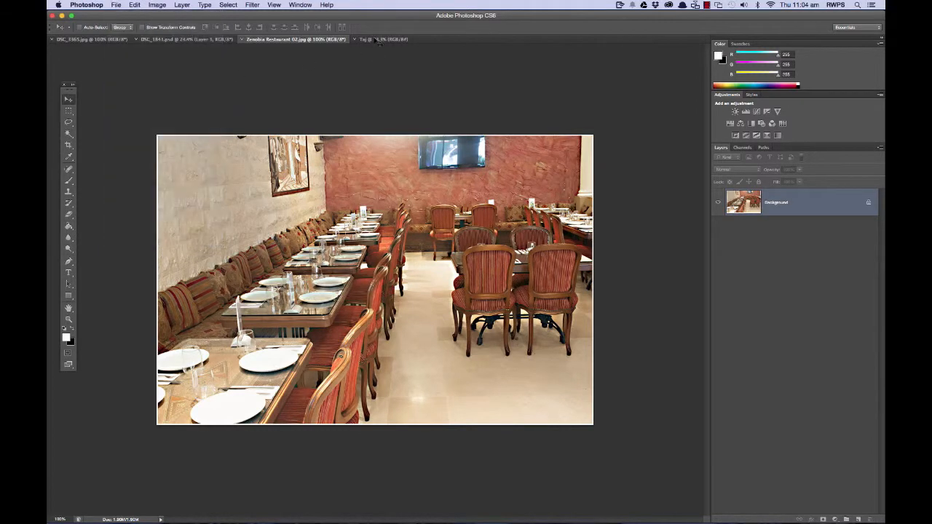
{"action": "left_click", "coordinate": [375, 40]}
{"action": "left_click", "coordinate": [116, 5]}
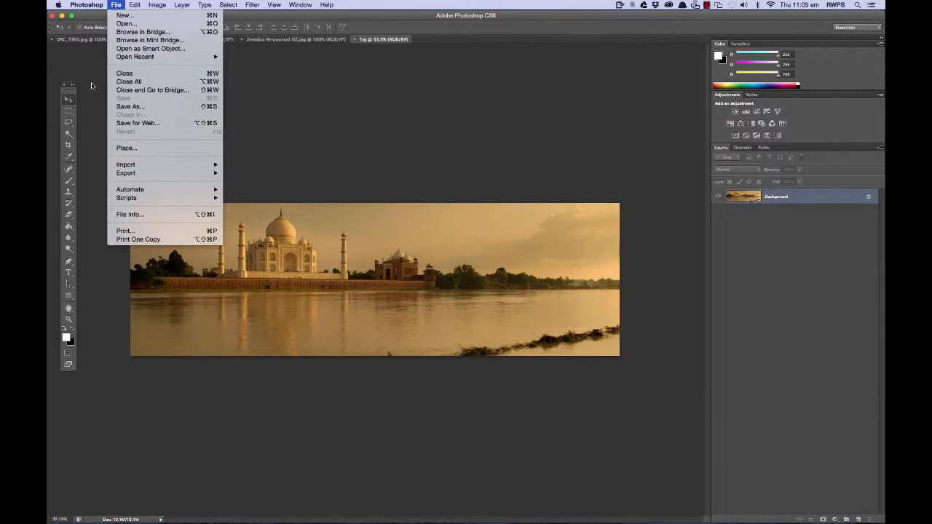
- From DSC_3365.jpg, load all four open files as layers of one new document with Load Files into Stack
{"action": "left_click", "coordinate": [66, 37]}
{"action": "left_click", "coordinate": [67, 38]}
{"action": "left_click", "coordinate": [117, 5]}
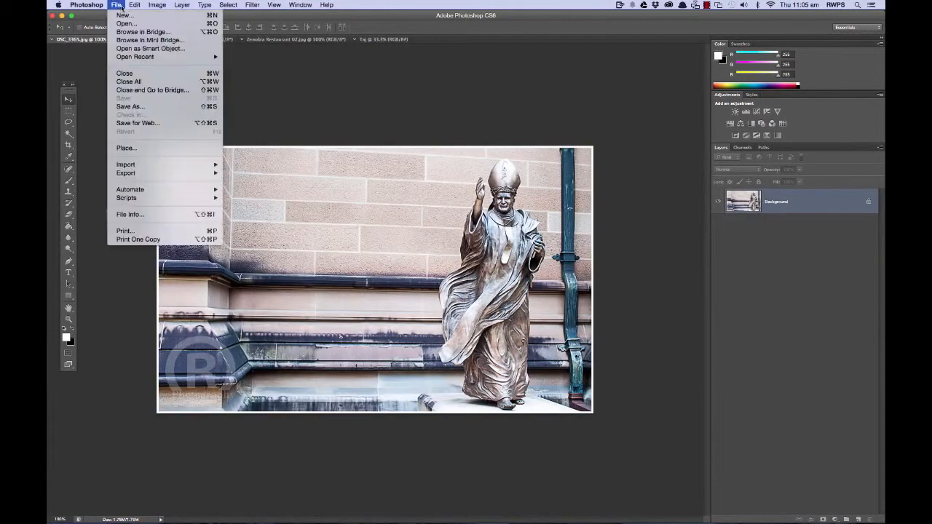
{"action": "mouse_move", "coordinate": [158, 200]}
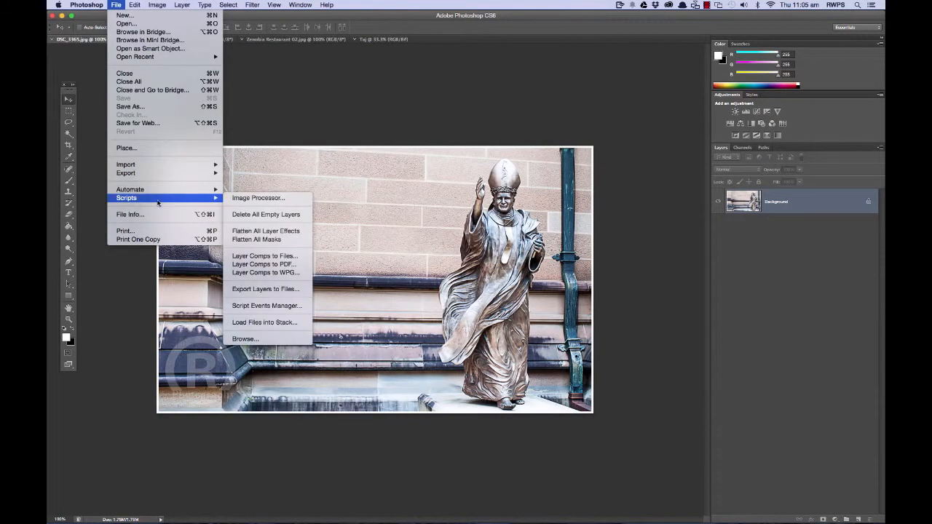
{"action": "left_click", "coordinate": [266, 323]}
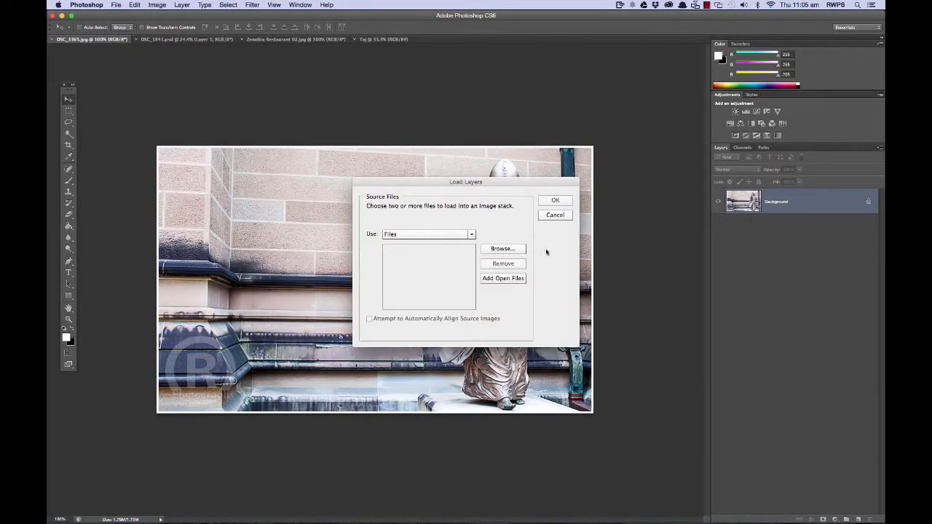
{"action": "left_click", "coordinate": [502, 279]}
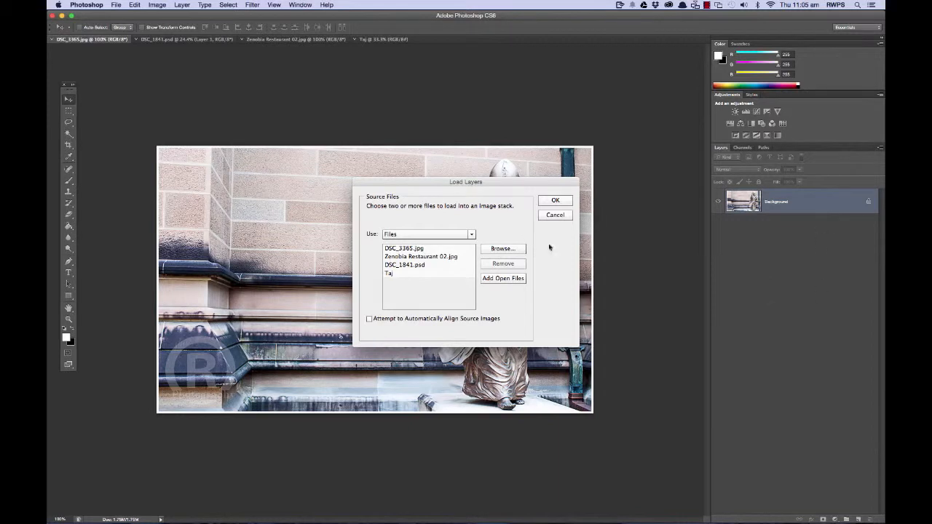
{"action": "left_click", "coordinate": [551, 203]}
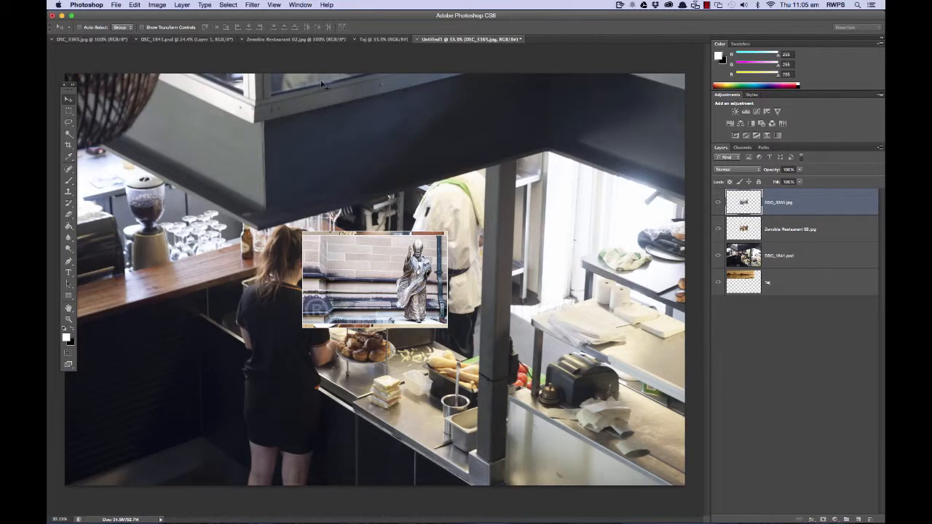
- Close the source documents Taj, Zenobia Restaurant 02.jpg, DSC_1841.psd and DSC_3365.jpg, keeping only the stacked document open
{"action": "left_click", "coordinate": [355, 39]}
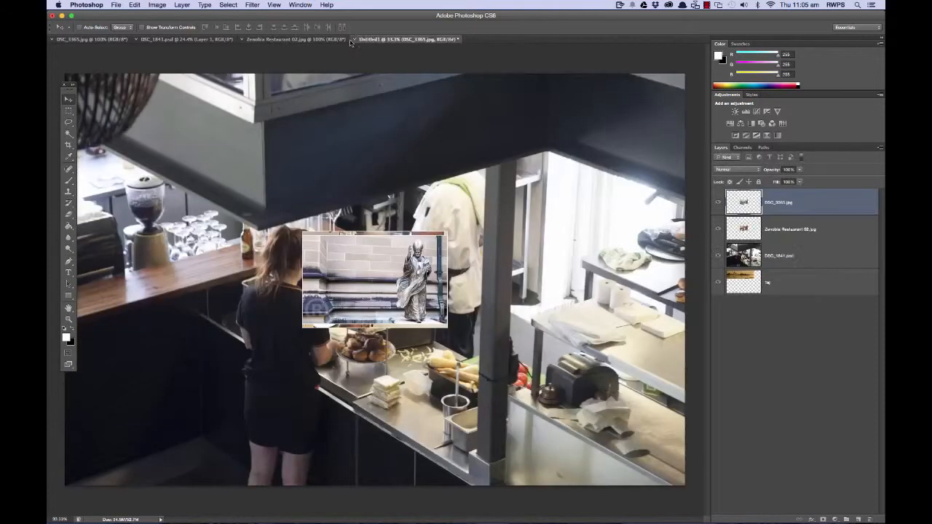
{"action": "left_click", "coordinate": [294, 40]}
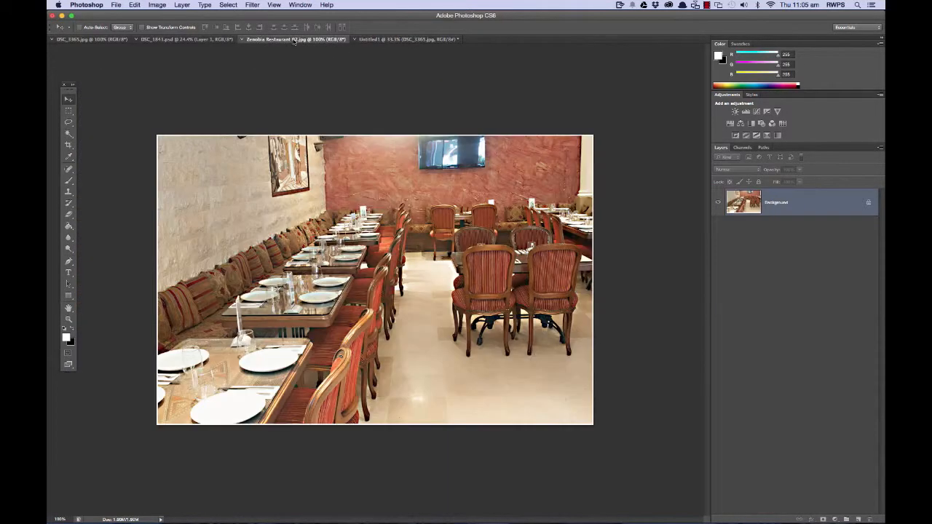
{"action": "left_click", "coordinate": [242, 39]}
{"action": "left_click", "coordinate": [186, 39]}
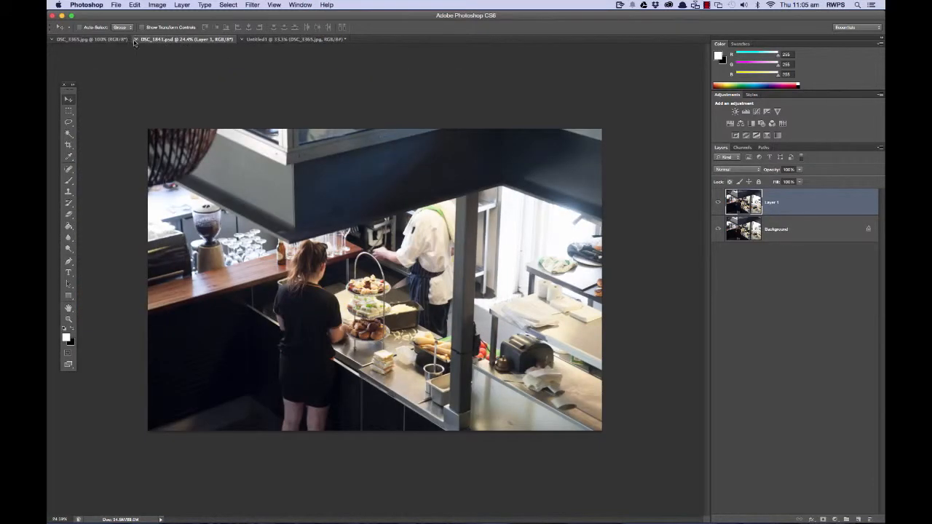
{"action": "left_click", "coordinate": [136, 39]}
{"action": "left_click", "coordinate": [53, 42]}
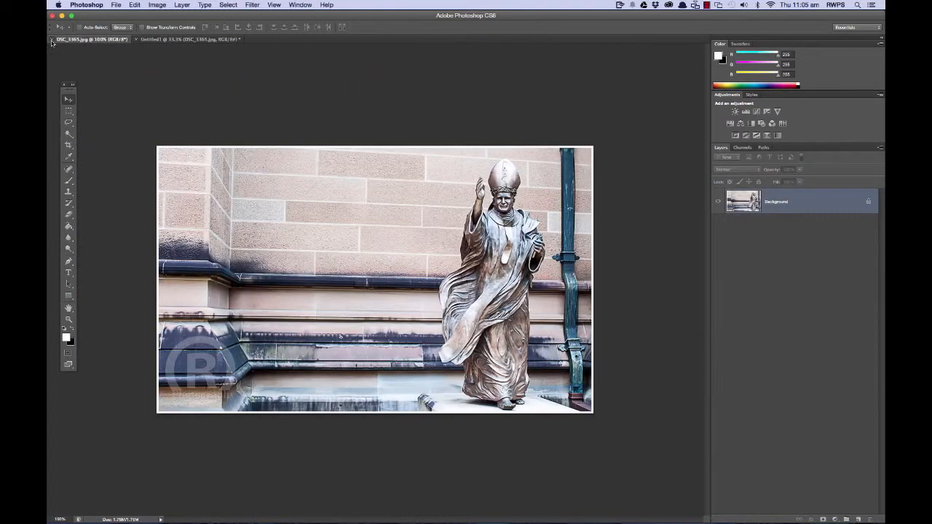
{"action": "left_click", "coordinate": [52, 40]}
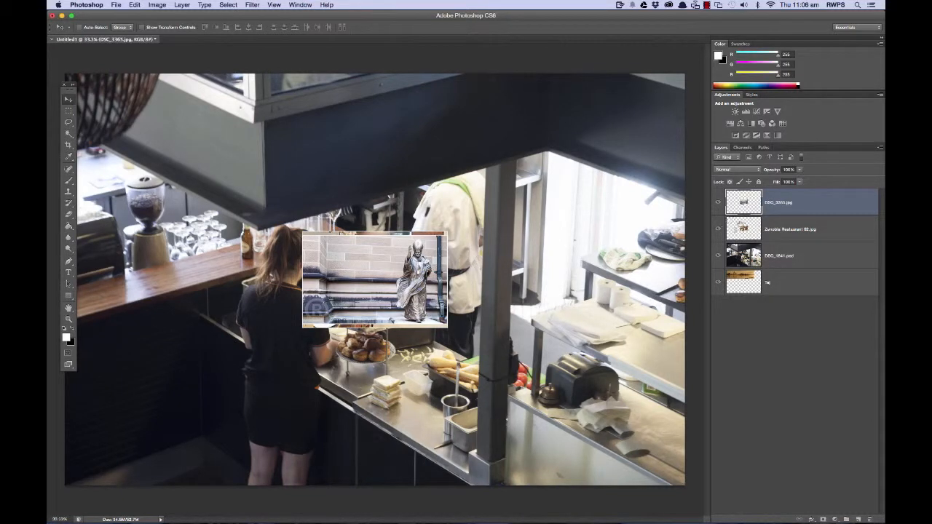
- Show only the Taj layer, hiding all the other layers at once
{"action": "left_click", "coordinate": [718, 283], "text": "alt"}
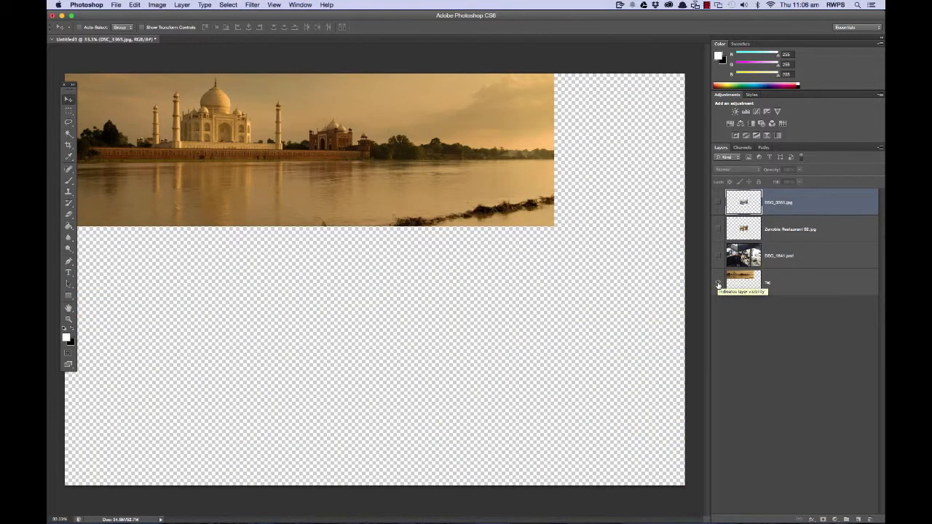
- View the DSC_1841.psd, Zenobia Restaurant 02.jpg and DSC_3365.jpg layers in isolation one by one, restoring all layers each time
{"action": "left_click", "coordinate": [718, 284], "text": "alt"}
{"action": "left_click", "coordinate": [718, 255], "text": "alt"}
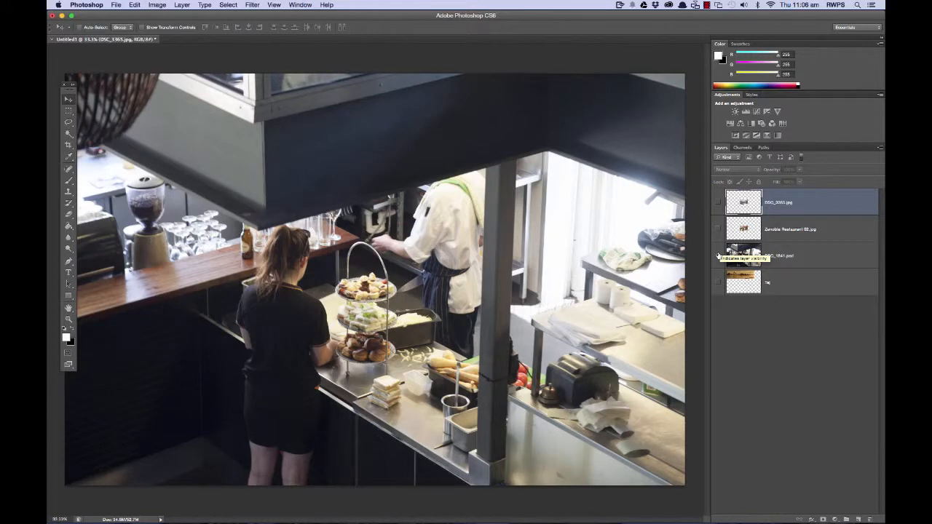
{"action": "left_click", "coordinate": [718, 256], "text": "alt"}
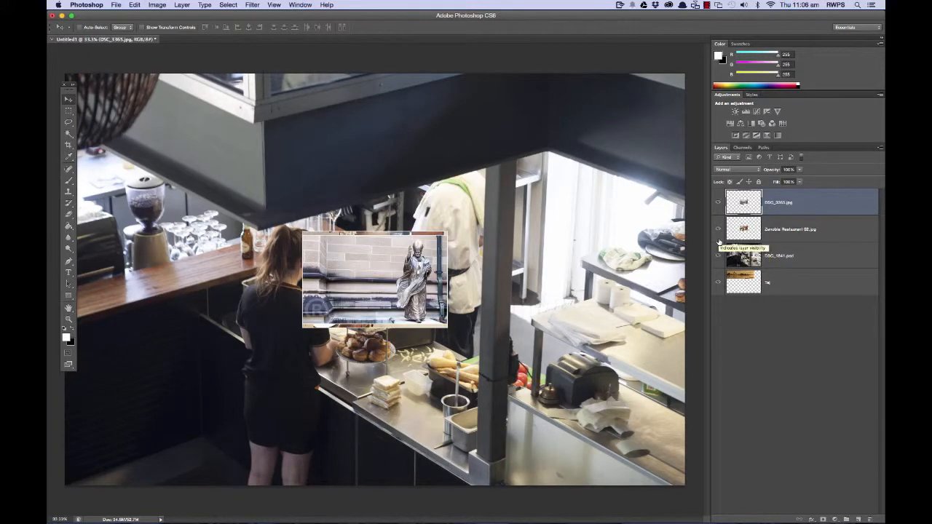
{"action": "left_click", "coordinate": [718, 230], "text": "alt"}
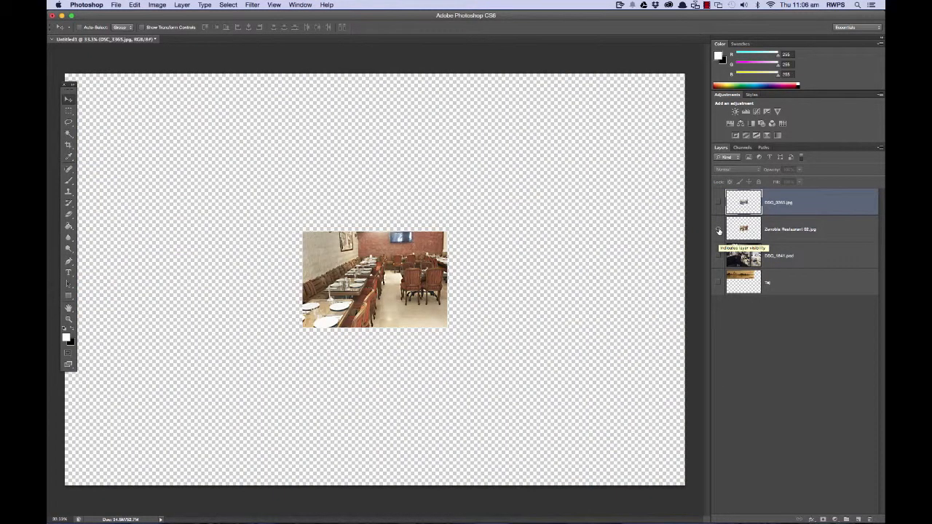
{"action": "left_click", "coordinate": [718, 231], "text": "alt"}
{"action": "left_click", "coordinate": [717, 203], "text": "alt"}
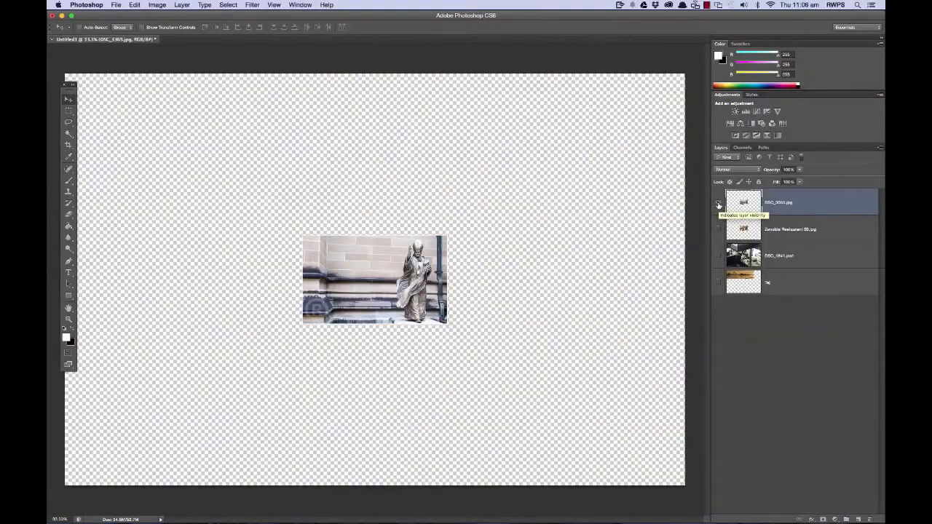
{"action": "left_click", "coordinate": [719, 204], "text": "alt"}
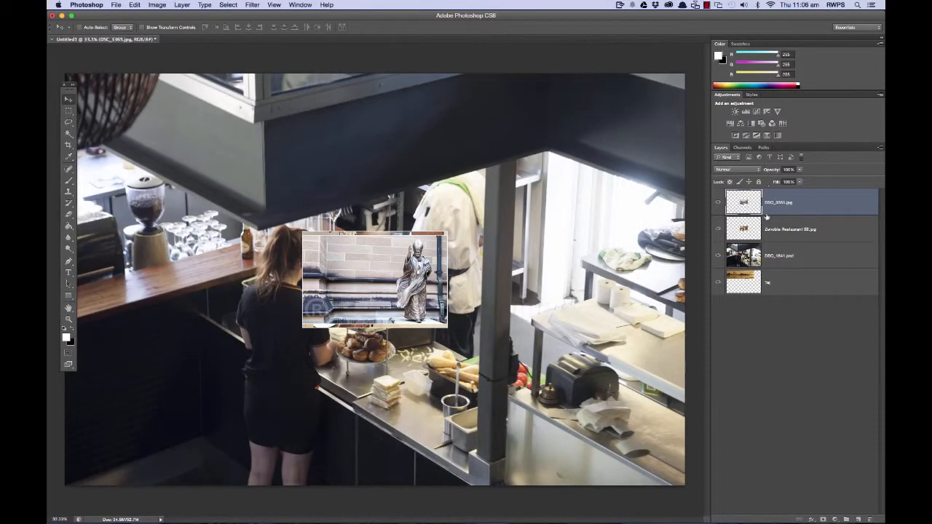
- Arrange the statue, restaurant and Taj pictures separately over the kitchen photo, raising the Taj layer above DSC_1841.psd in the stack
{"action": "left_click_drag", "start_coordinate": [348, 284], "coordinate": [160, 148]}
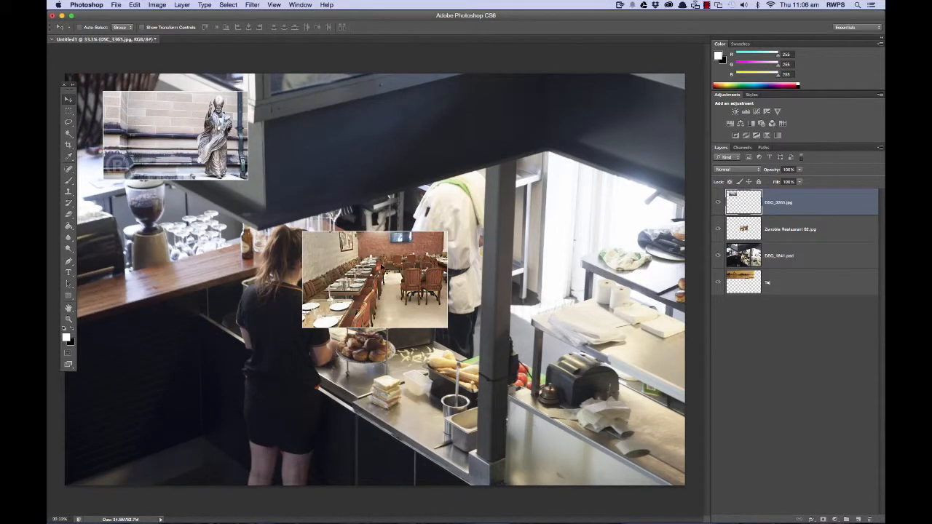
{"action": "left_click_drag", "start_coordinate": [397, 278], "coordinate": [192, 239]}
{"action": "left_click", "coordinate": [803, 286]}
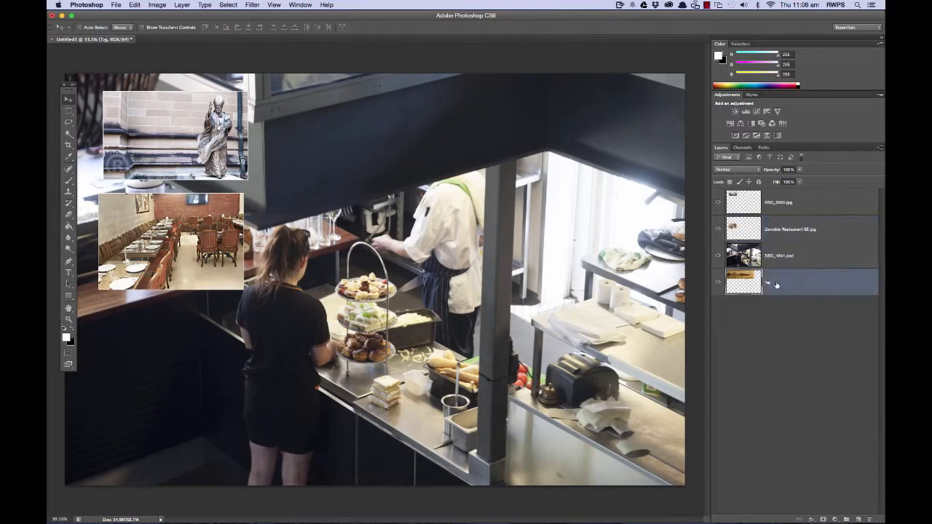
{"action": "left_click_drag", "start_coordinate": [781, 284], "coordinate": [781, 247]}
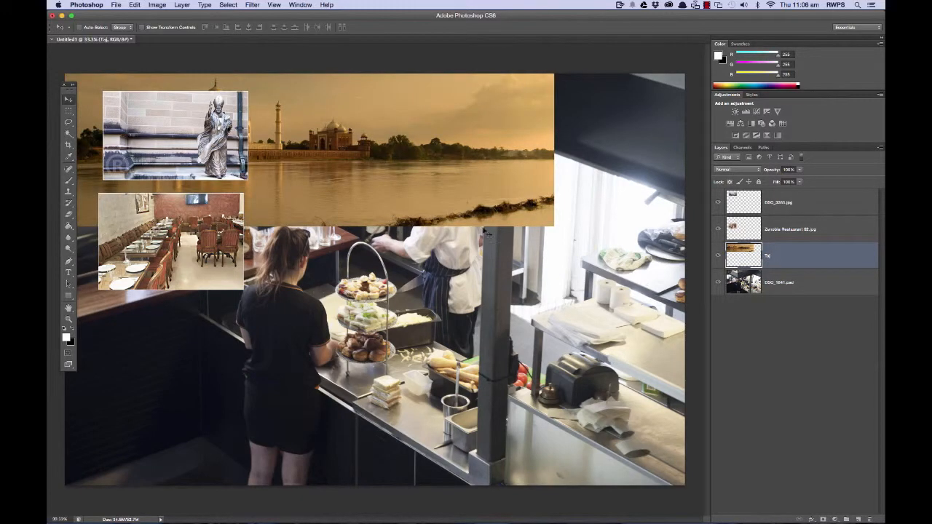
{"action": "left_click_drag", "start_coordinate": [343, 154], "coordinate": [375, 383]}
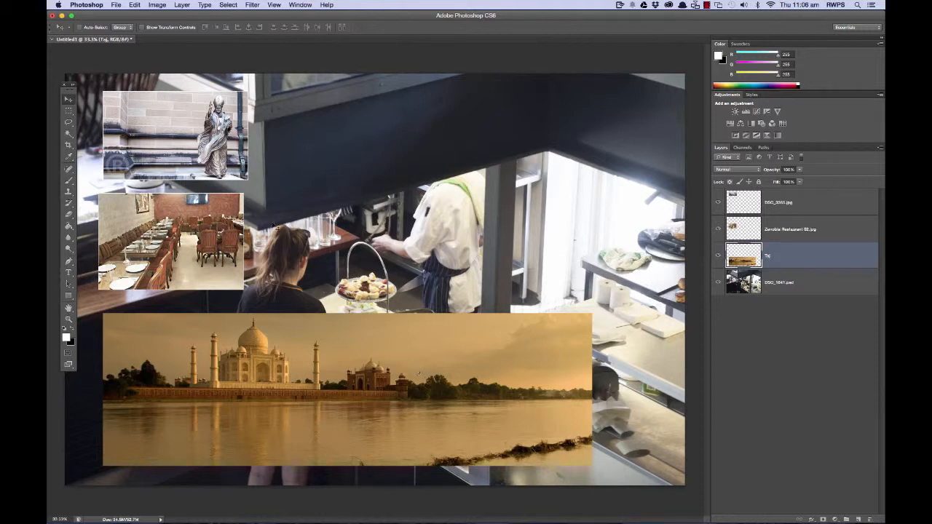
{"action": "left_click", "coordinate": [115, 5]}
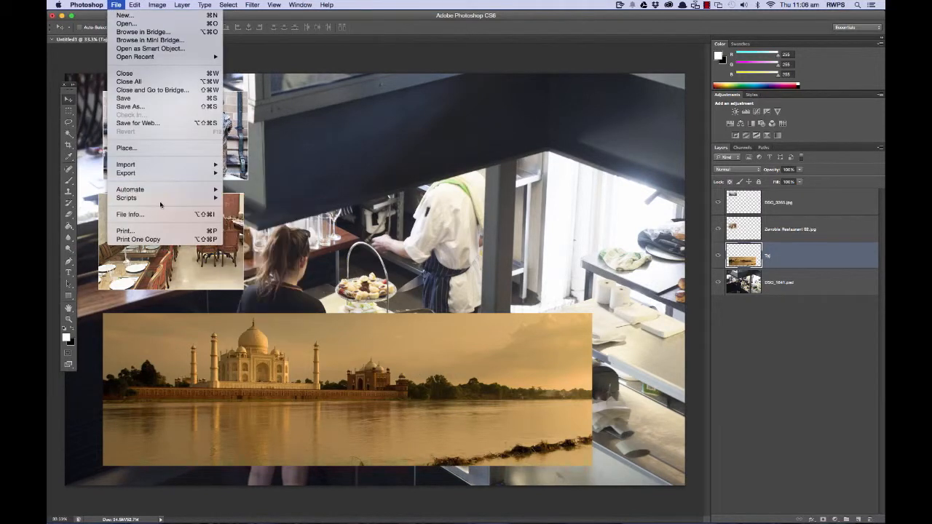
{"action": "mouse_move", "coordinate": [163, 199]}
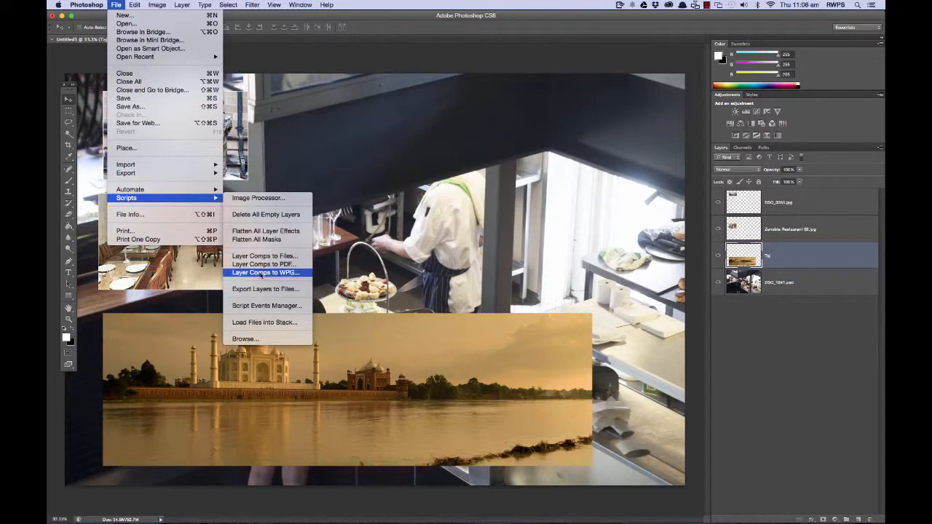
{"action": "left_click", "coordinate": [339, 10]}
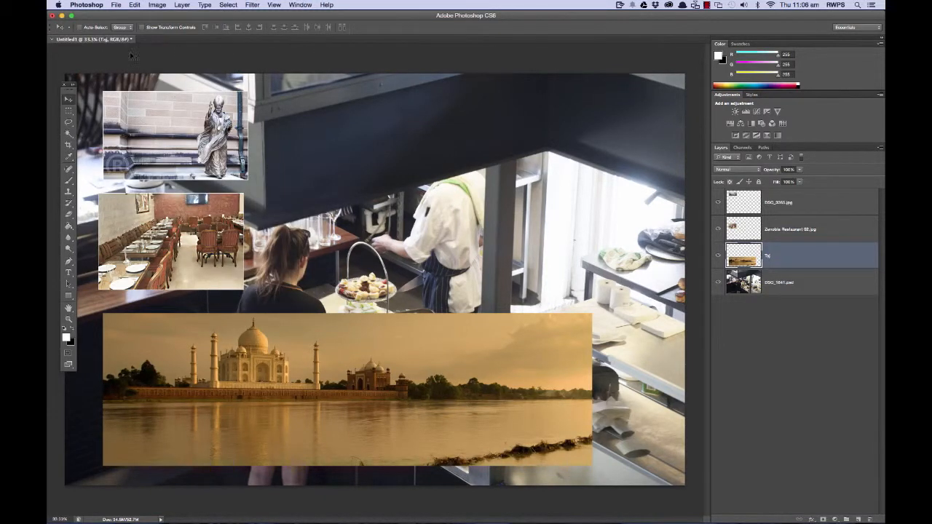
- Close the stacked document without saving it and open DSC_3365.jpg from the Images folder
{"action": "left_click", "coordinate": [51, 41]}
{"action": "left_click", "coordinate": [436, 175]}
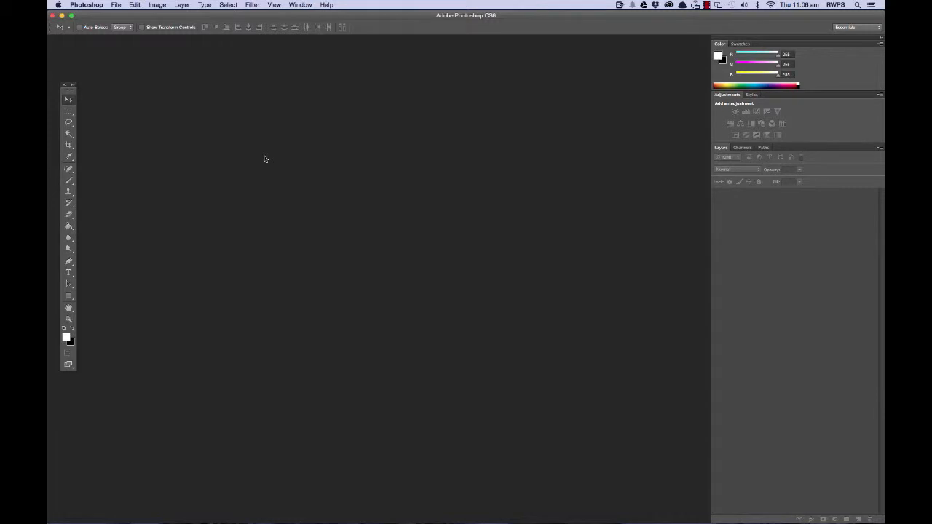
{"action": "key", "text": "super+o"}
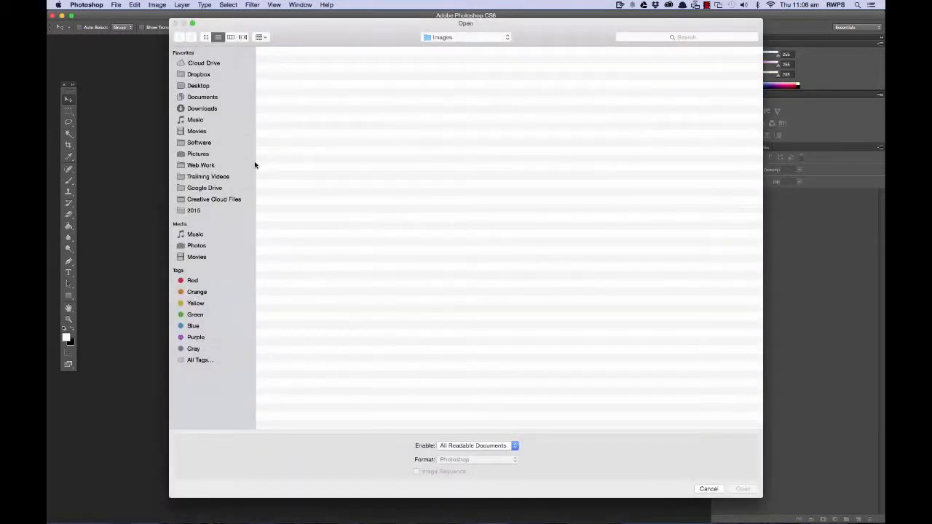
{"action": "left_click", "coordinate": [297, 72]}
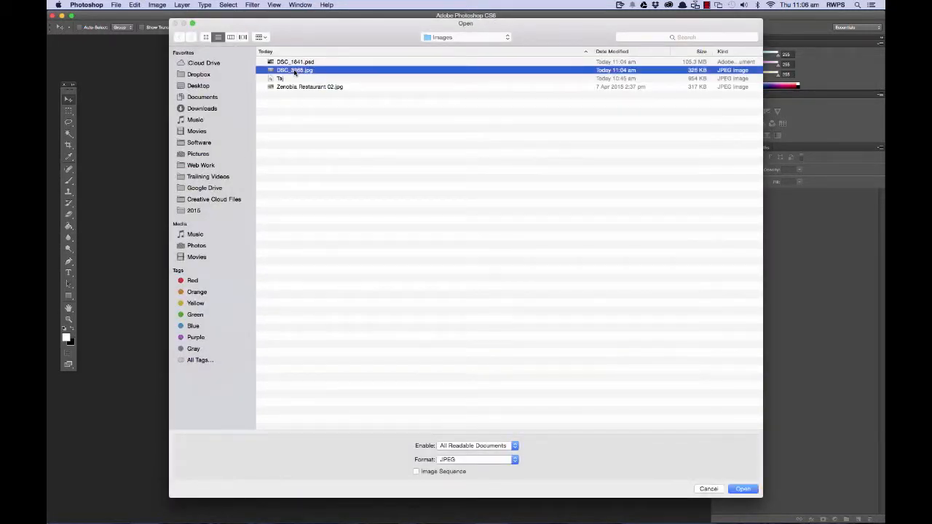
{"action": "left_click", "coordinate": [742, 488]}
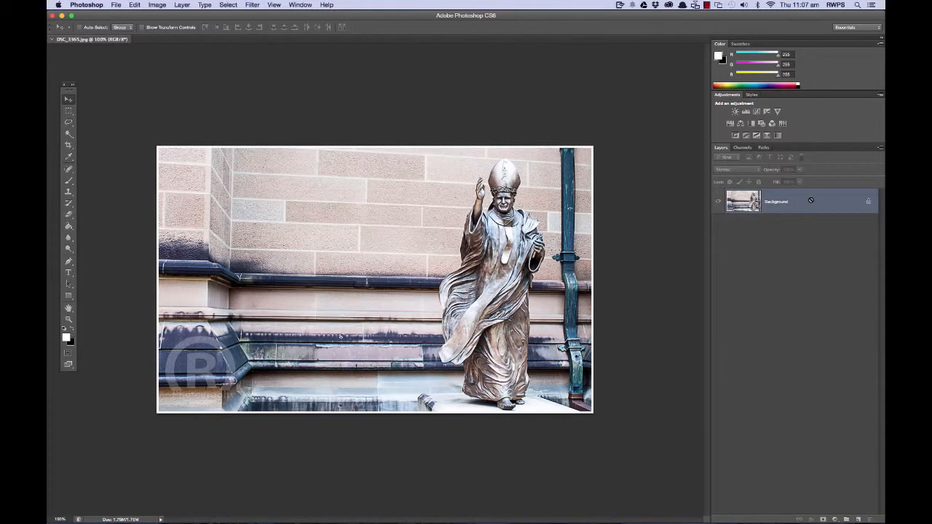
- Duplicate the Background layer, undoing the first duplicate and making another one
{"action": "key", "text": "super+j"}
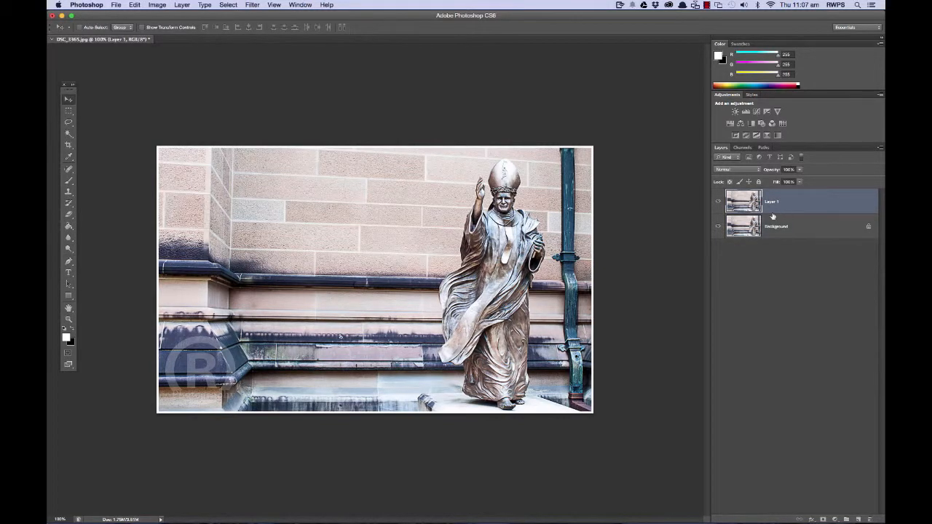
{"action": "key", "text": "super+z"}
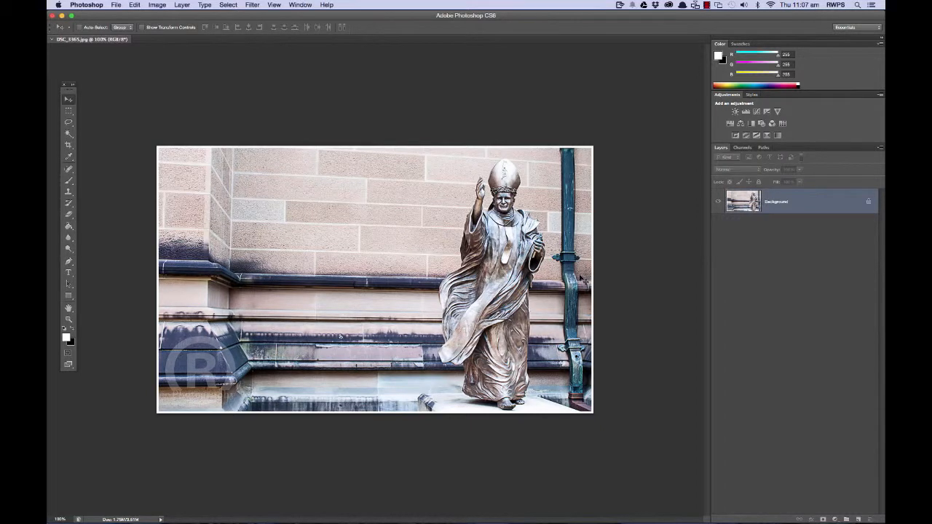
{"action": "left_click_drag", "start_coordinate": [349, 234], "coordinate": [374, 262]}
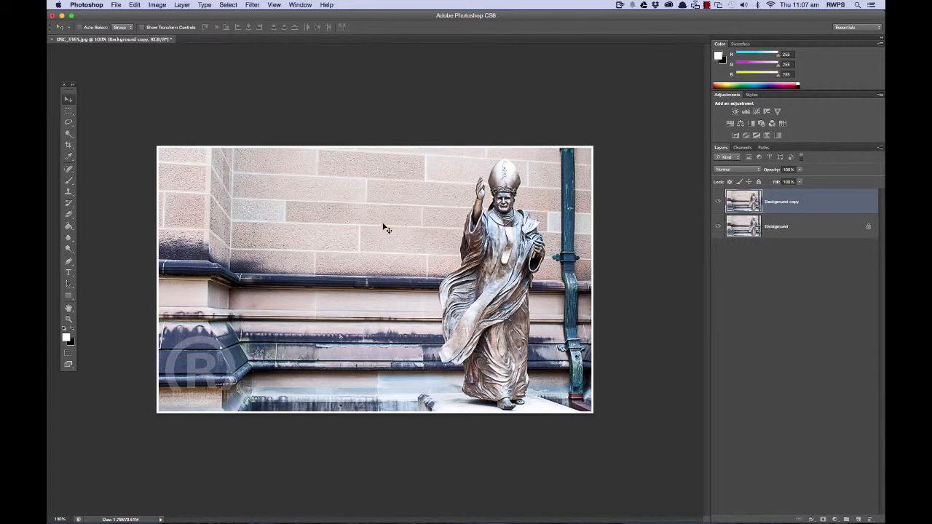
- Try rotating the duplicated Background layer slightly with Free Transform
{"action": "key", "text": "super+t"}
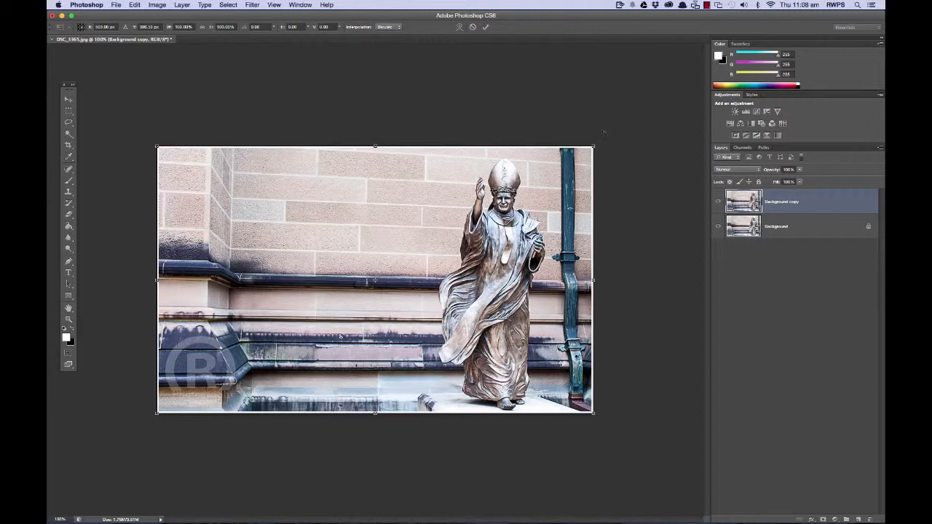
{"action": "mouse_move", "coordinate": [603, 133]}
{"action": "left_mouse_down"}
{"action": "mouse_move", "coordinate": [616, 127]}
{"action": "mouse_move", "coordinate": [637, 171]}
{"action": "mouse_move", "coordinate": [635, 153]}
{"action": "mouse_move", "coordinate": [607, 131]}
{"action": "left_mouse_up"}
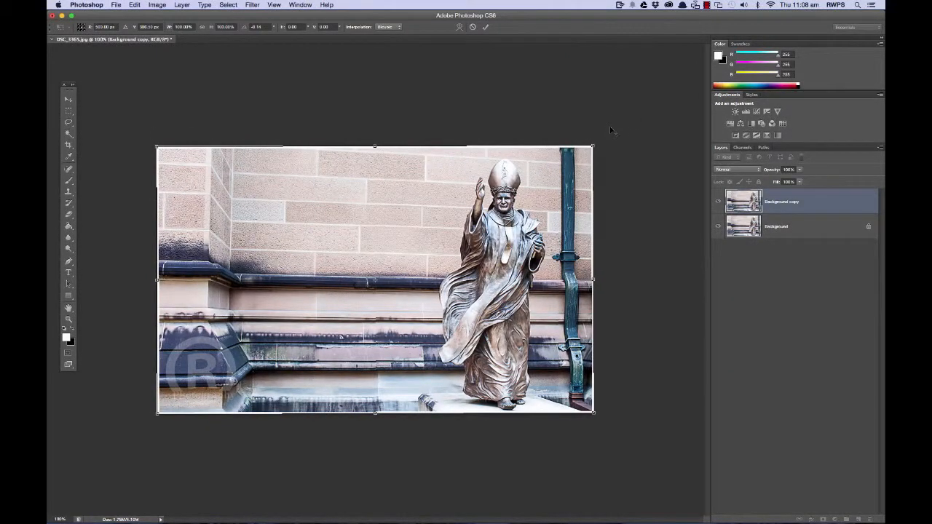
{"action": "left_click_drag", "start_coordinate": [606, 144], "coordinate": [614, 157]}
{"action": "left_click", "coordinate": [486, 27]}
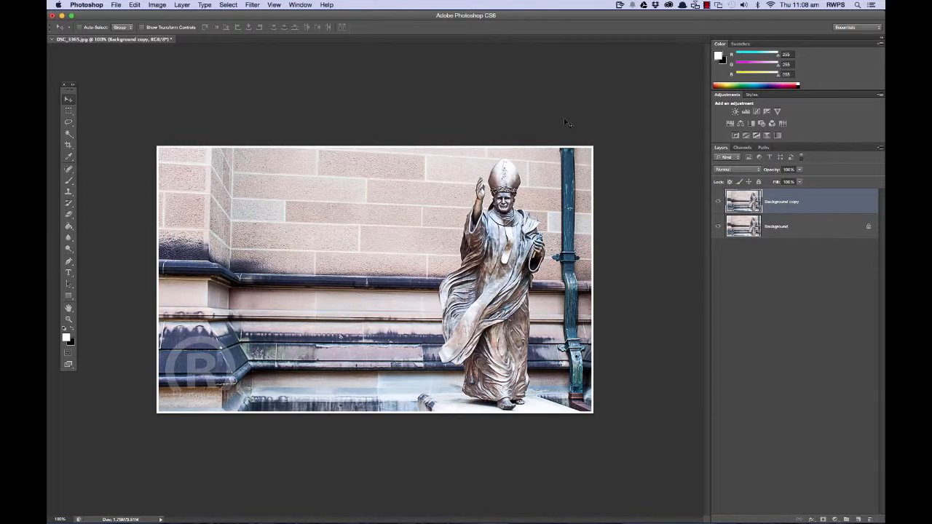
- Try rotating the duplicated layer by 15 degrees with Free Transform, and return it to 0 degrees
{"action": "key", "text": "ctrl+t"}
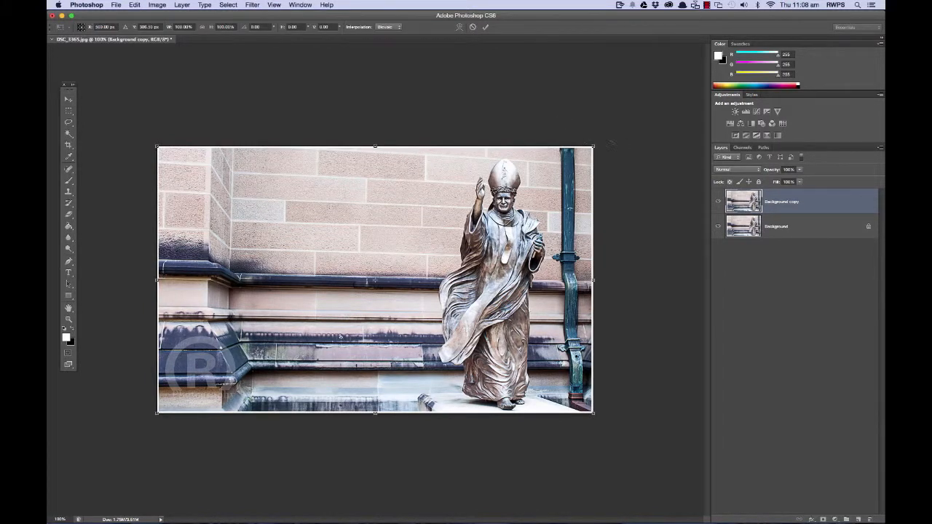
{"action": "mouse_move", "coordinate": [598, 135]}
{"action": "left_mouse_down"}
{"action": "mouse_move", "coordinate": [614, 140]}
{"action": "mouse_move", "coordinate": [620, 173]}
{"action": "mouse_move", "coordinate": [607, 130]}
{"action": "left_mouse_up"}
{"action": "left_click_drag", "start_coordinate": [608, 130], "coordinate": [623, 171]}
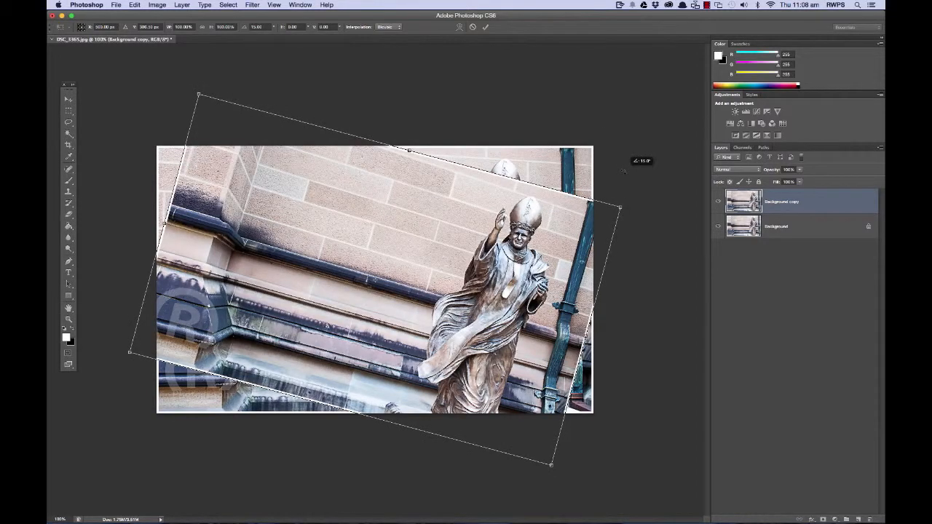
{"action": "left_click_drag", "start_coordinate": [624, 171], "coordinate": [644, 148]}
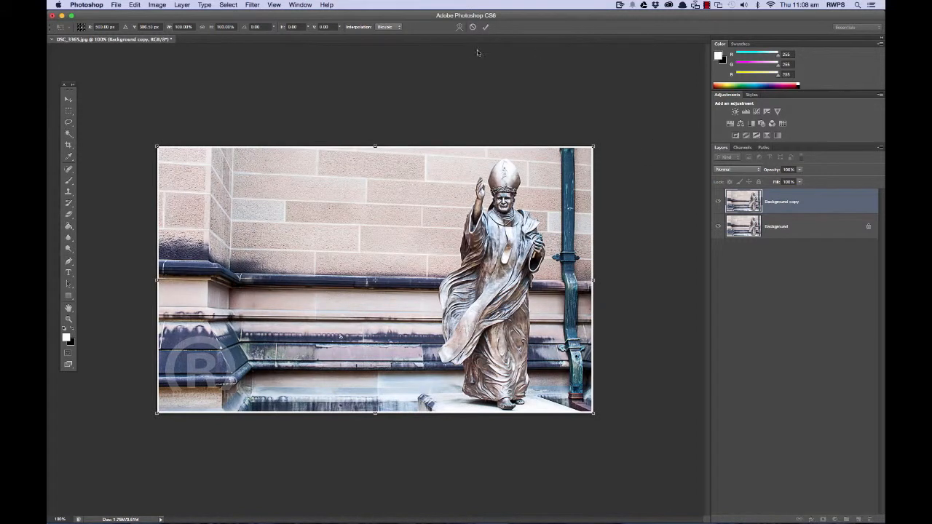
{"action": "left_click", "coordinate": [485, 27]}
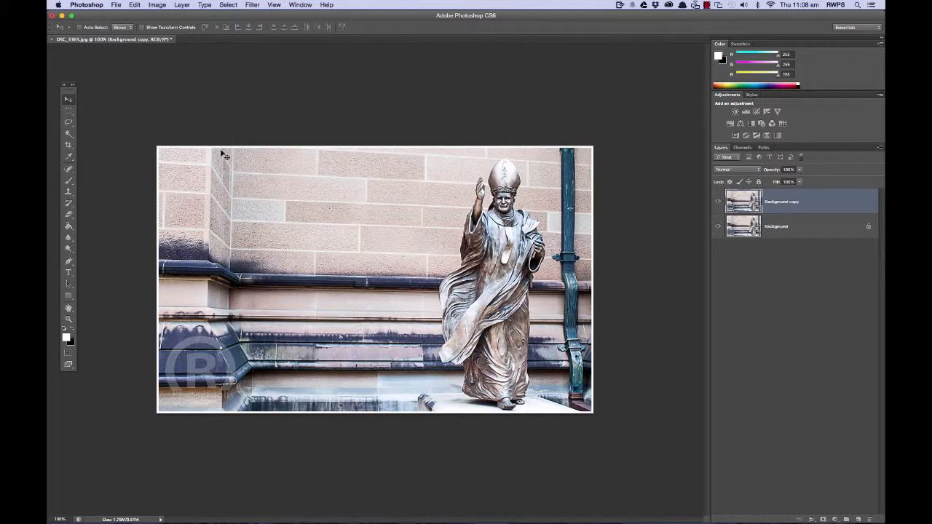
- On a new layer, fill a rectangular selection over the wall beside the statue with white and deselect it
{"action": "left_click", "coordinate": [68, 111]}
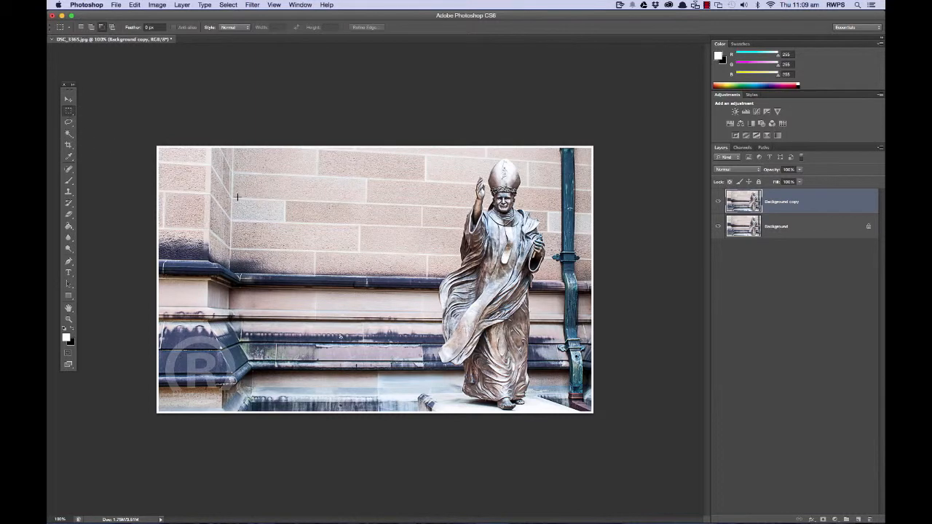
{"action": "left_click", "coordinate": [857, 519]}
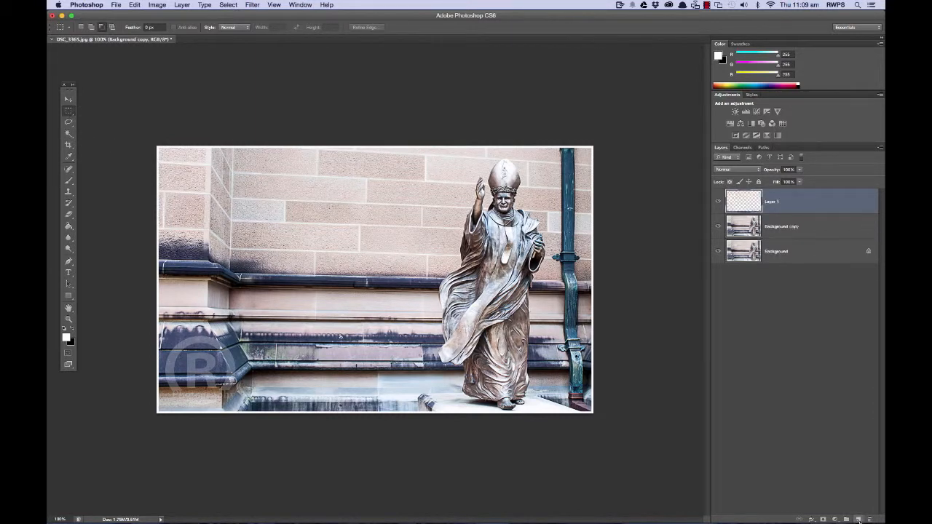
{"action": "left_click_drag", "start_coordinate": [228, 177], "coordinate": [446, 294]}
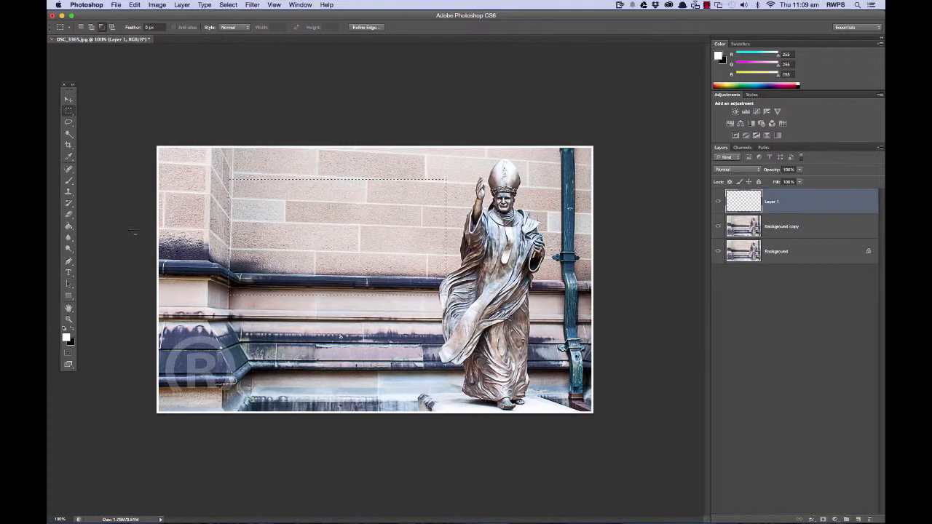
{"action": "left_click", "coordinate": [68, 225]}
{"action": "left_click", "coordinate": [344, 217]}
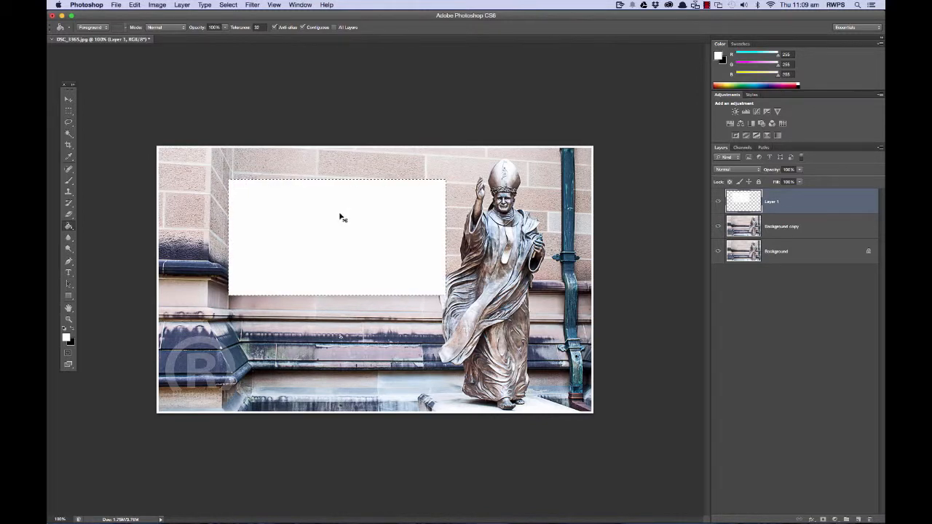
{"action": "key", "text": "super+d"}
- Add the text "The Pope" in Century at 18 pt and move it to the middle of the white rectangle
{"action": "left_click", "coordinate": [69, 275]}
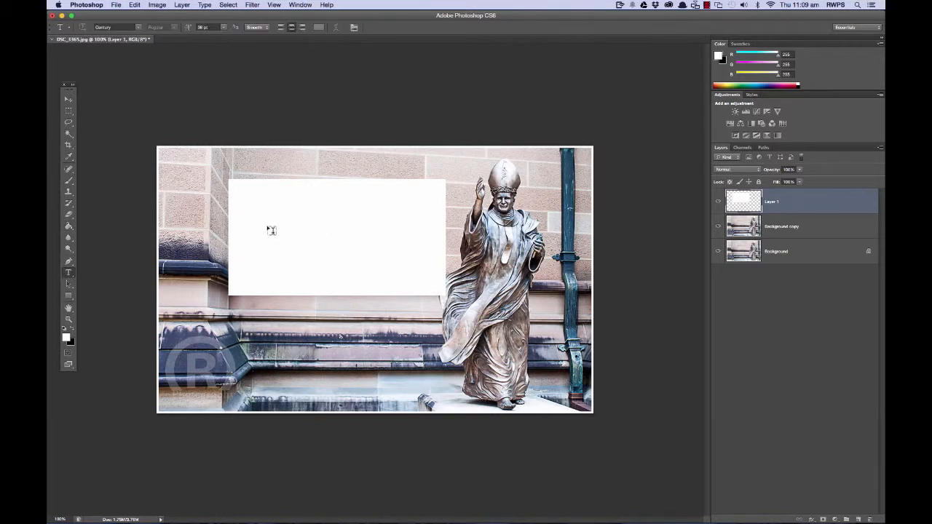
{"action": "left_click", "coordinate": [268, 226]}
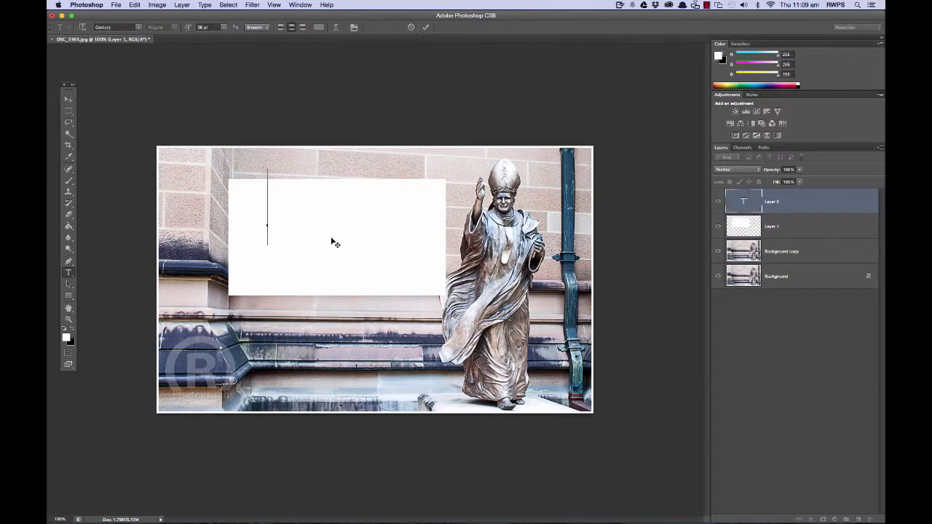
{"action": "mouse_move", "coordinate": [48, 1]}
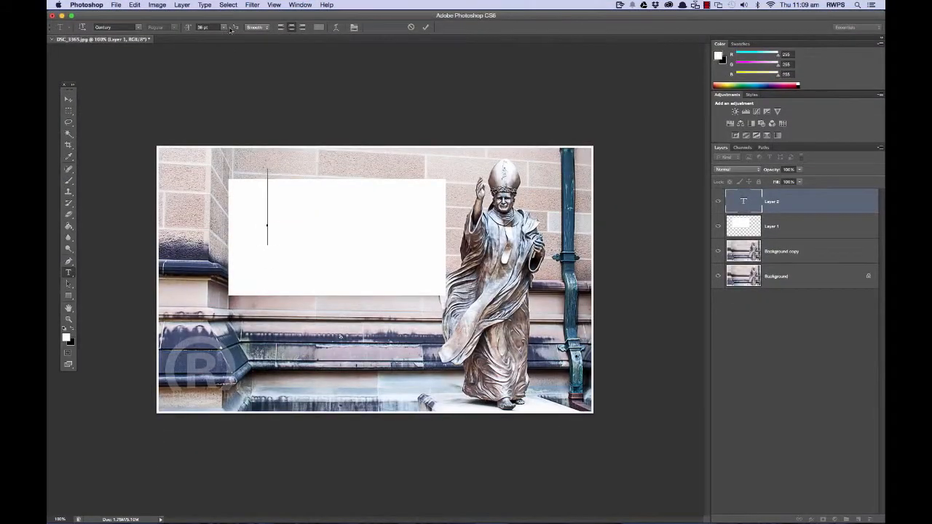
{"action": "left_click", "coordinate": [222, 28]}
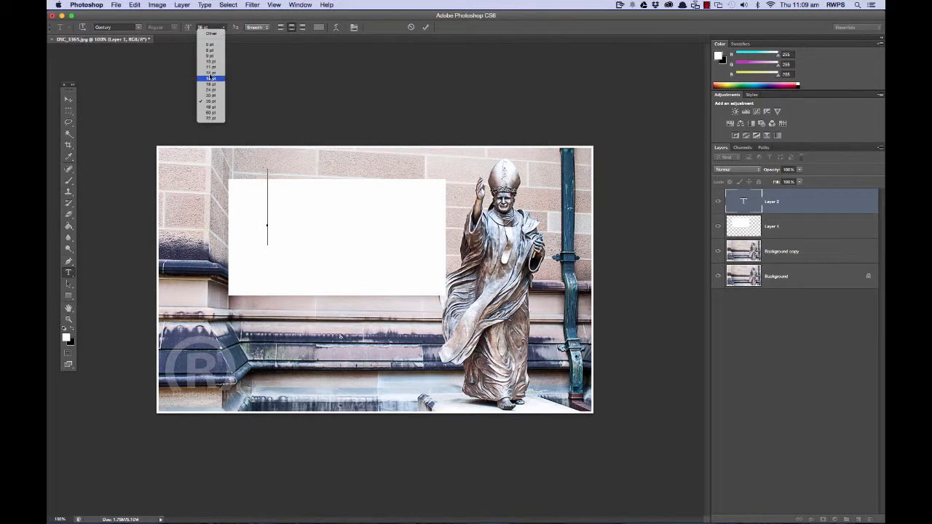
{"action": "left_click", "coordinate": [251, 147]}
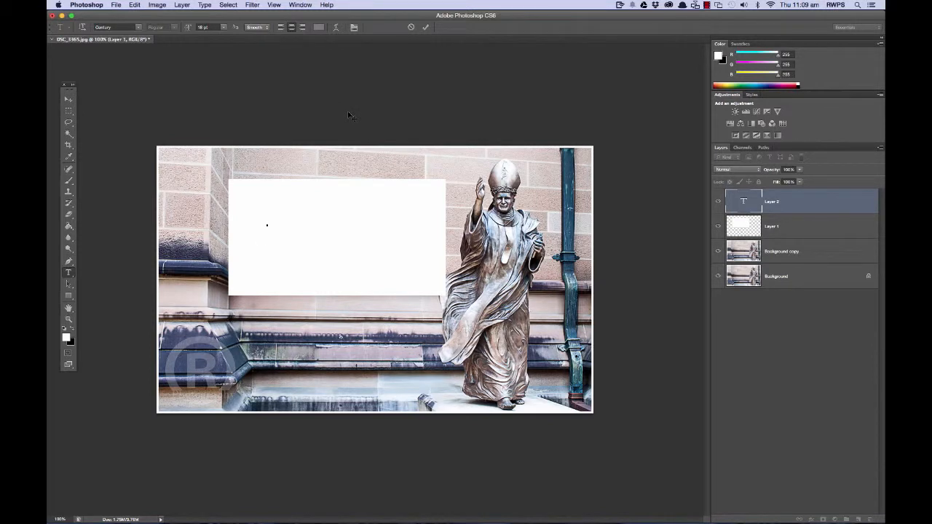
{"action": "type", "text": "The Pope"}
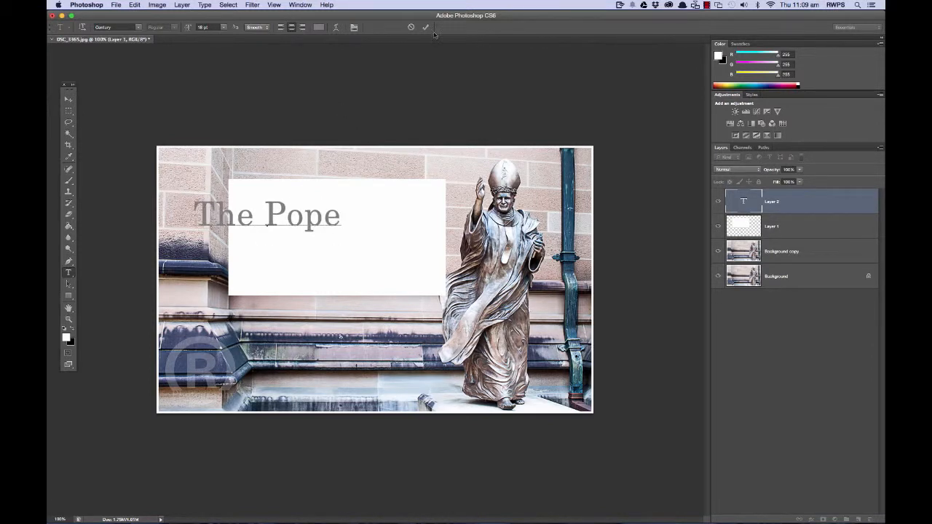
{"action": "left_click", "coordinate": [425, 27]}
{"action": "left_click", "coordinate": [69, 99]}
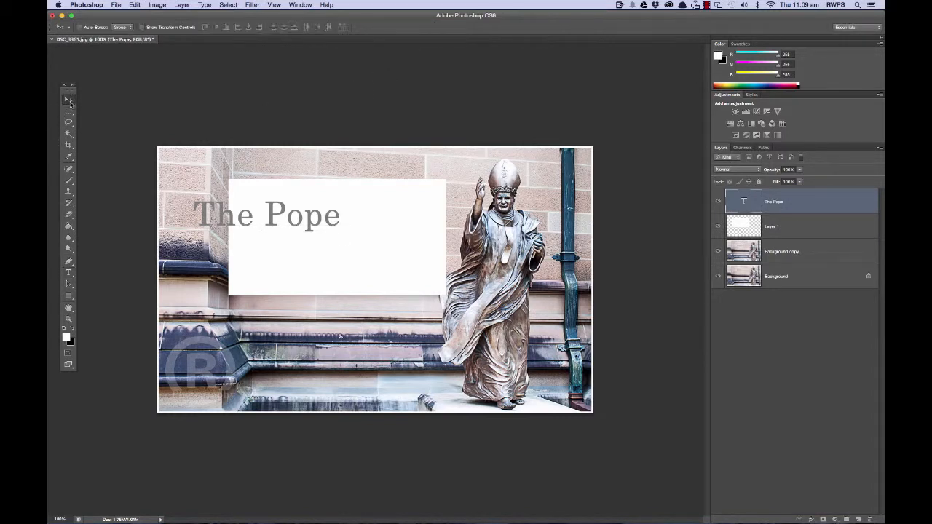
{"action": "left_click_drag", "start_coordinate": [281, 215], "coordinate": [345, 237]}
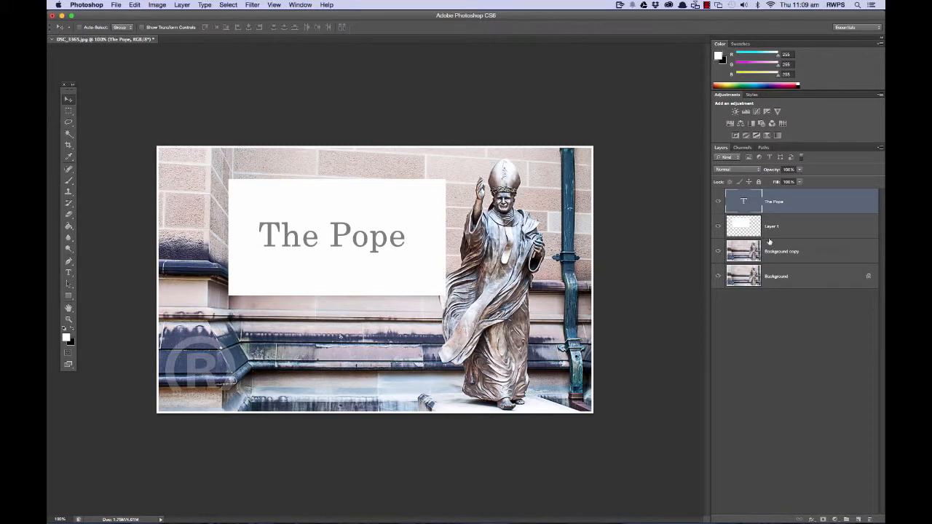
- Show only Layer 1 and restore all layers, and do the same with the Background copy layer
{"action": "left_click", "coordinate": [718, 228], "text": "alt"}
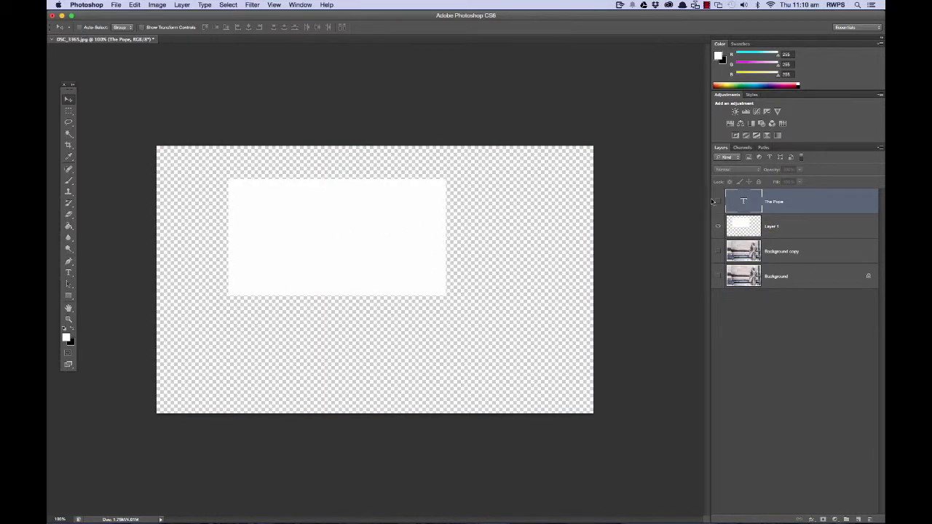
{"action": "left_click", "coordinate": [717, 228], "text": "alt"}
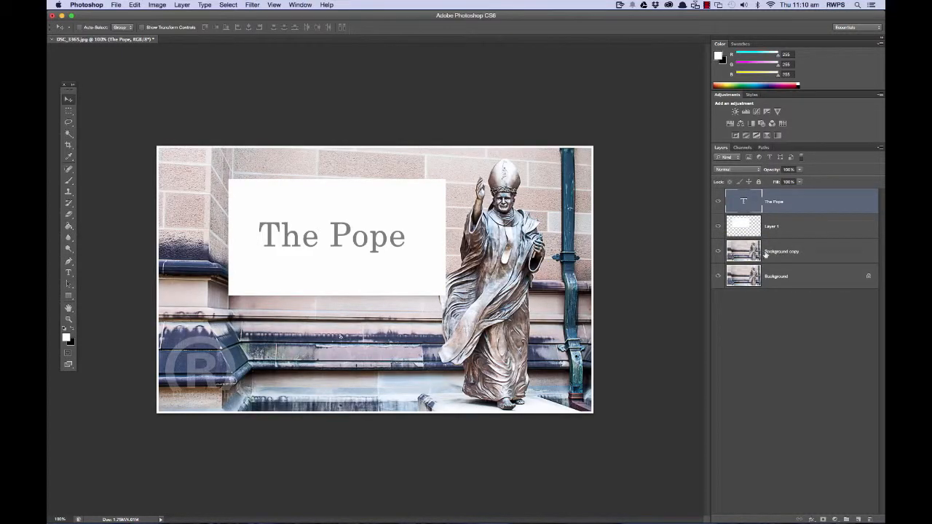
{"action": "left_click", "coordinate": [718, 253], "text": "alt"}
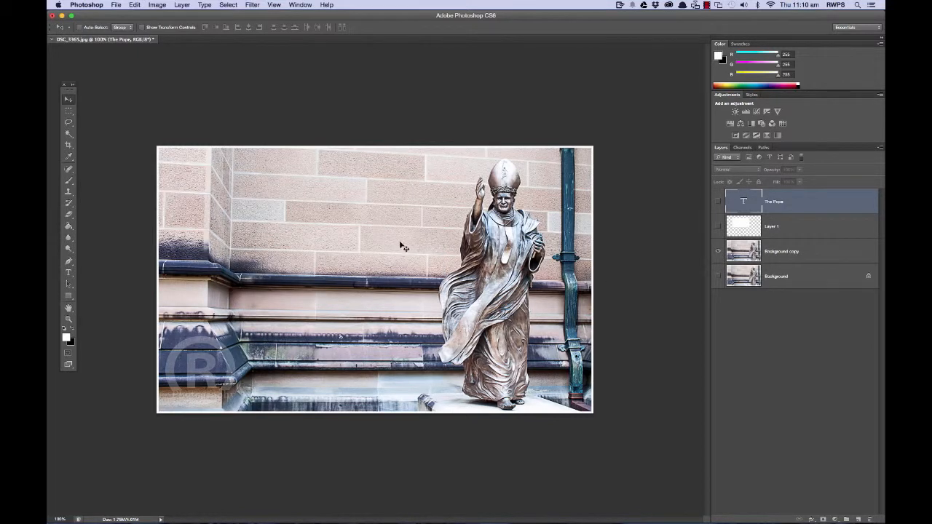
{"action": "left_click", "coordinate": [716, 252], "text": "alt"}
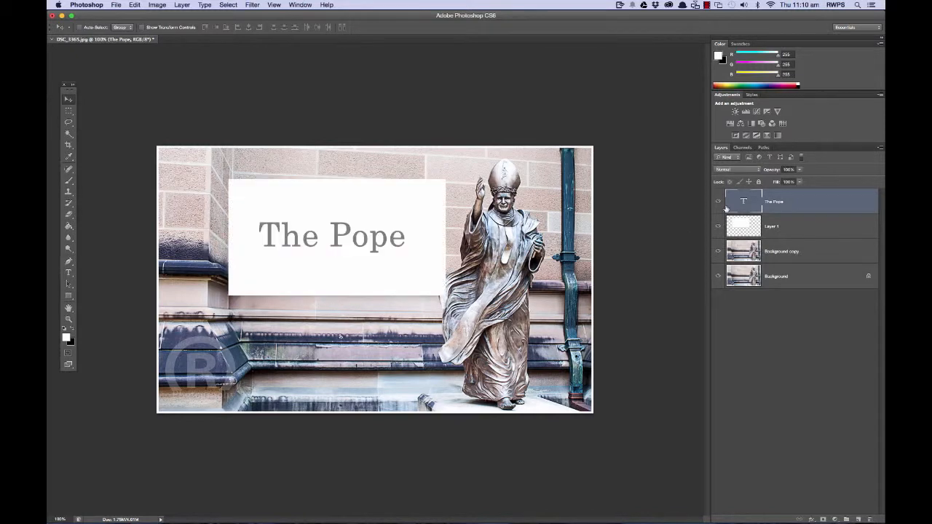